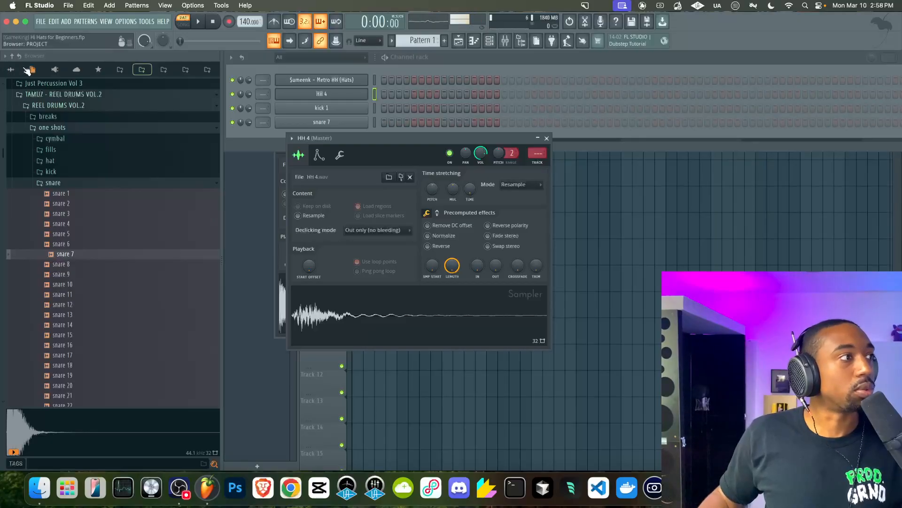
Collapse the browser's folder tree back to its top-level locations
left_click(6, 56)
left_click(11, 56)
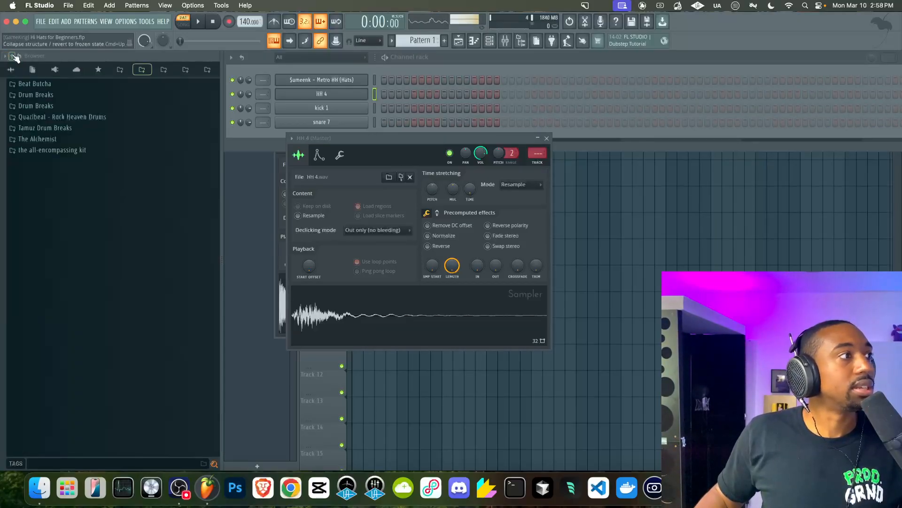
left_click(11, 70)
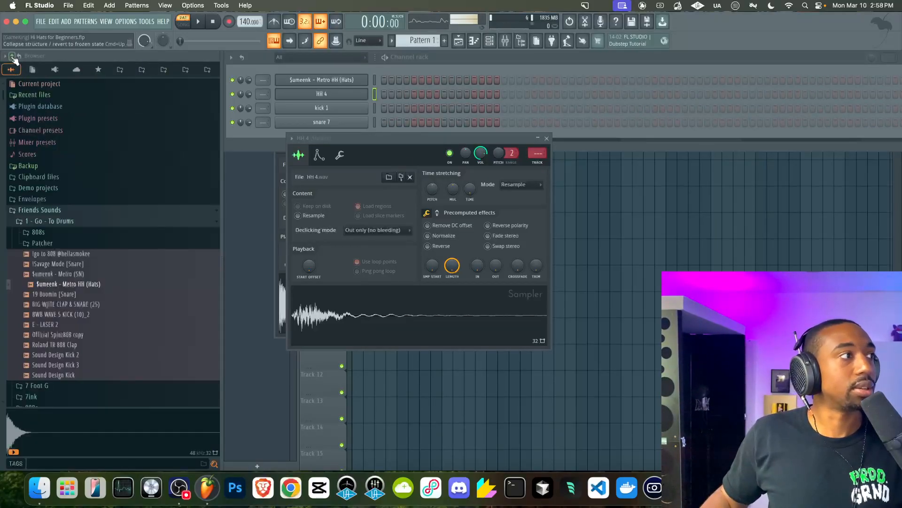
Close the sampler window and fill every second step of the Sumeenk – Metro HH (Hats) channel
left_click(546, 139)
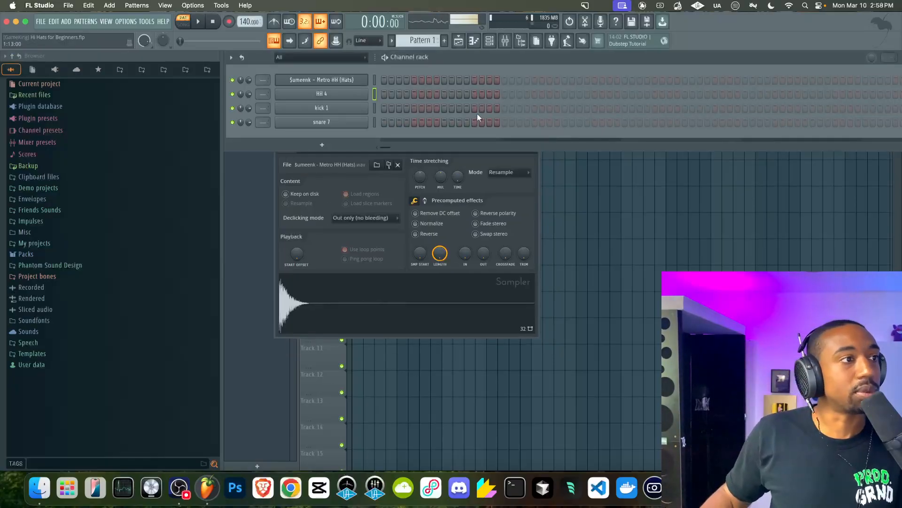
left_click(376, 79)
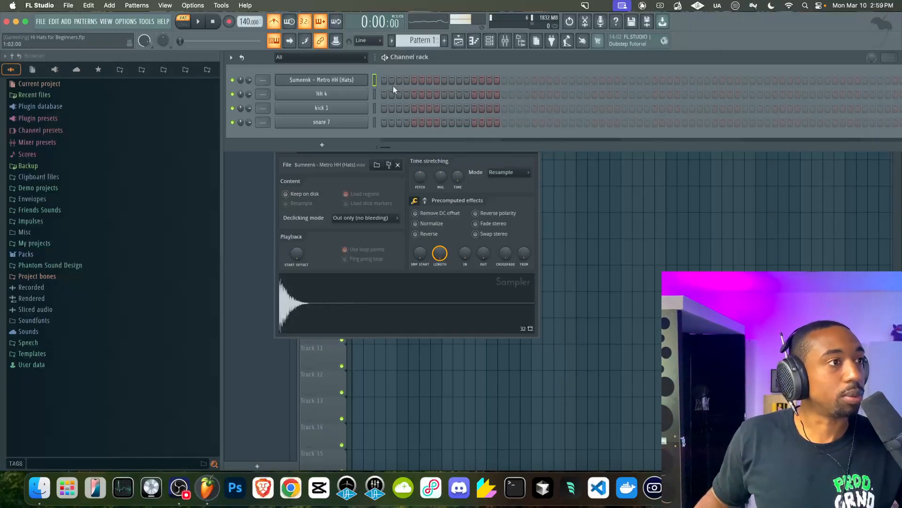
right_click(363, 82)
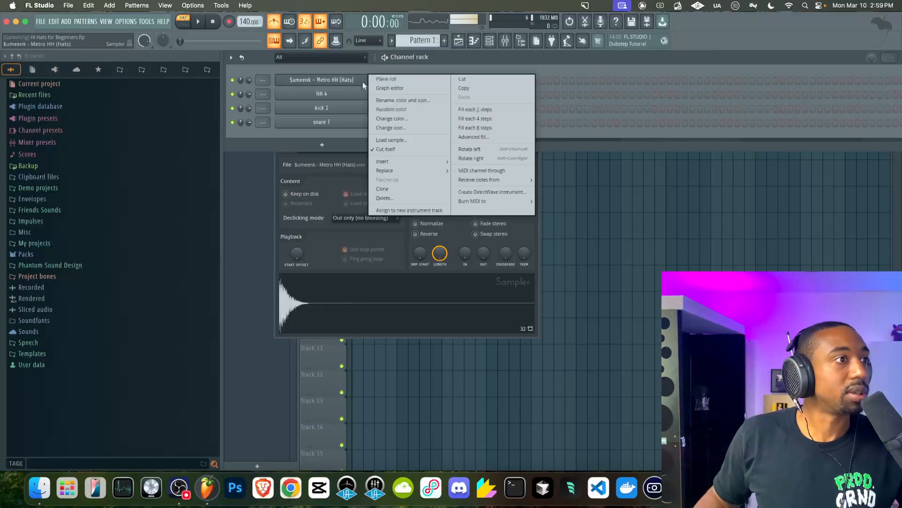
left_click(475, 108)
Play back the pattern with the channel rack open to hear the hi-hat fill
key("F5")
left_click(363, 90)
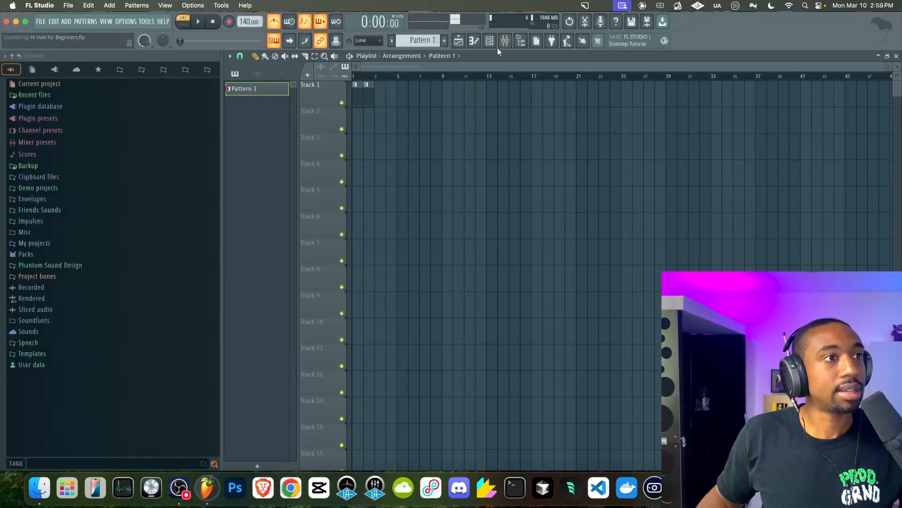
key("F6")
key("space")
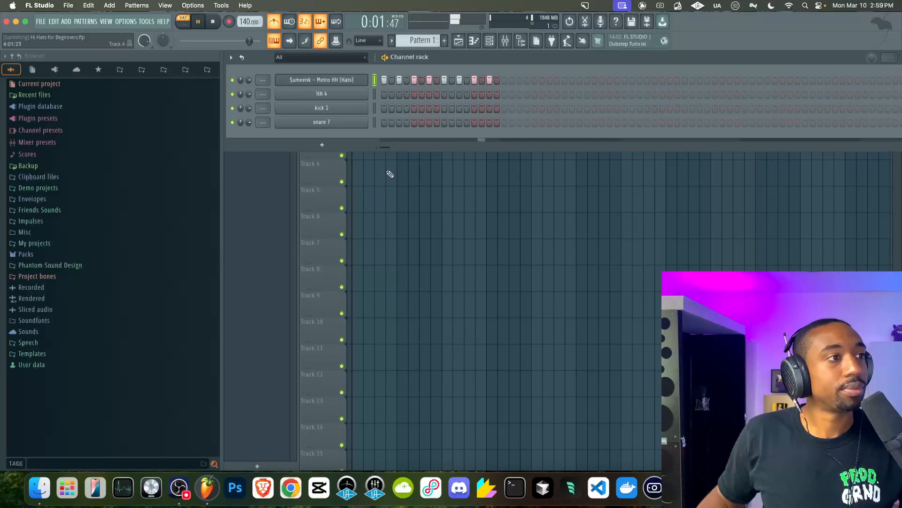
key("F6")
left_click(274, 23)
left_click(489, 42)
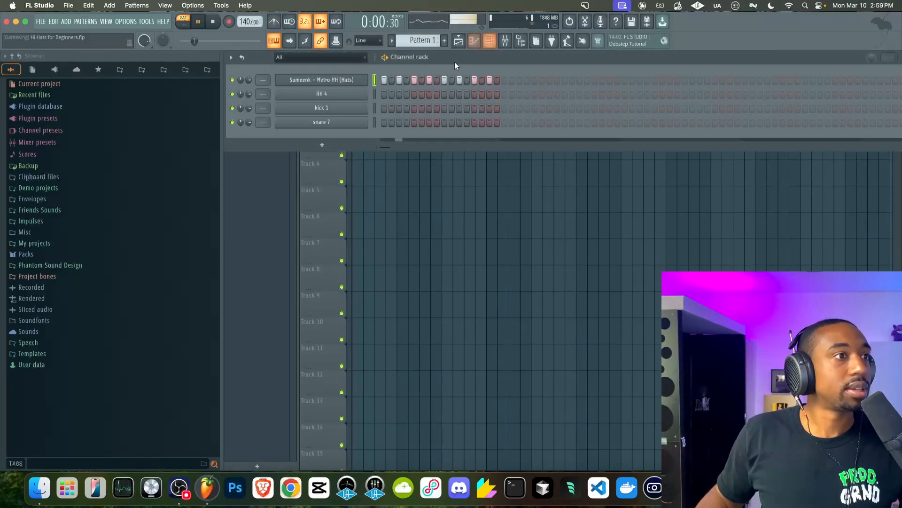
key("space")
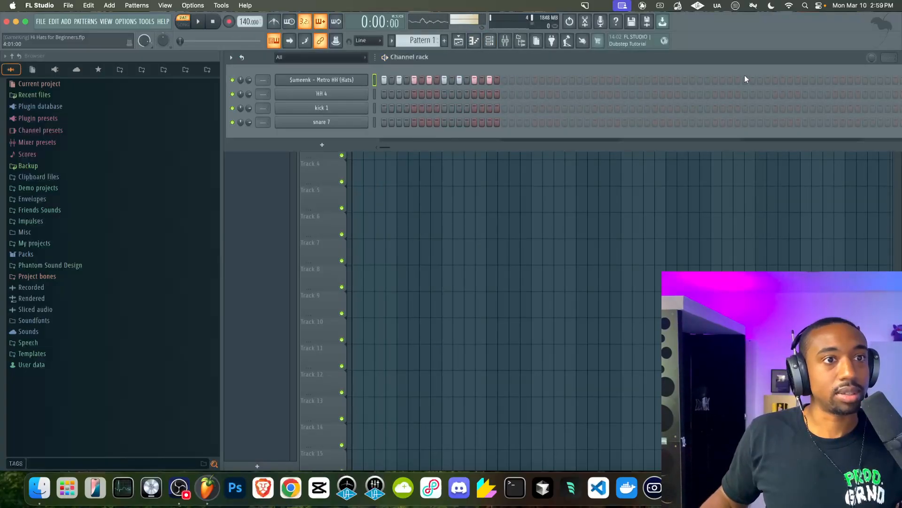
Extend the hi-hat pattern and refill every second step across its full length, playing it back
left_click(813, 80)
right_click(366, 80)
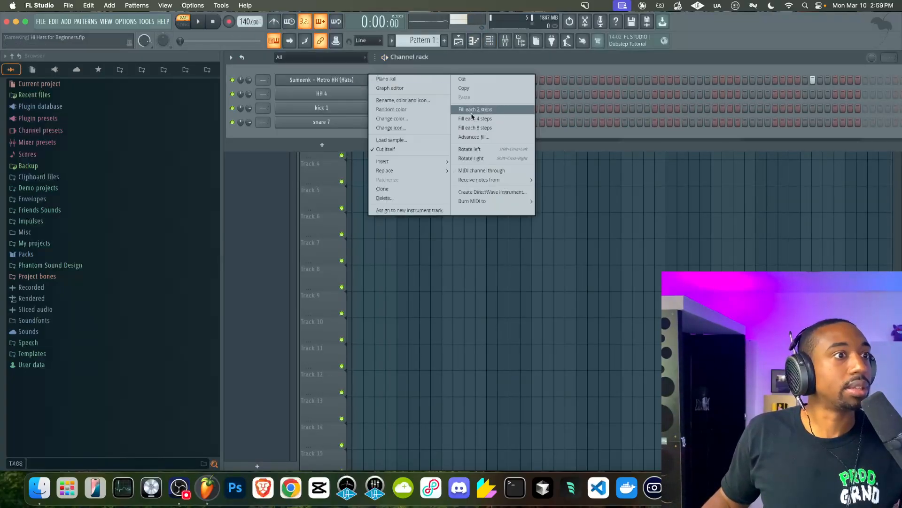
left_click(469, 110)
left_click(521, 41)
key("space")
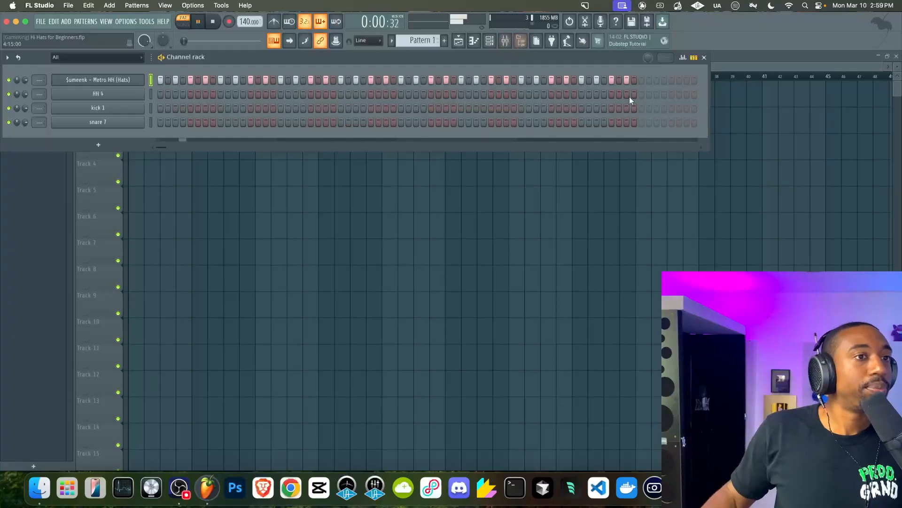
right_click(125, 80)
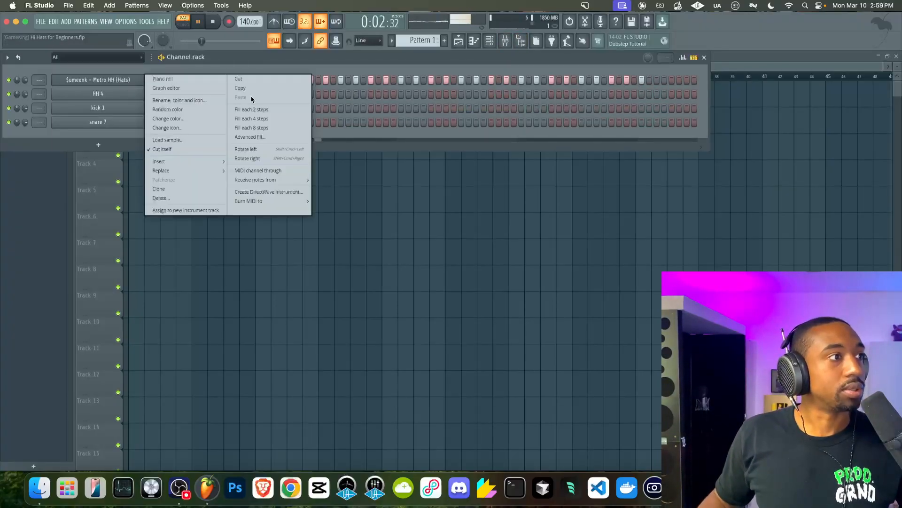
left_click(251, 109)
key("space")
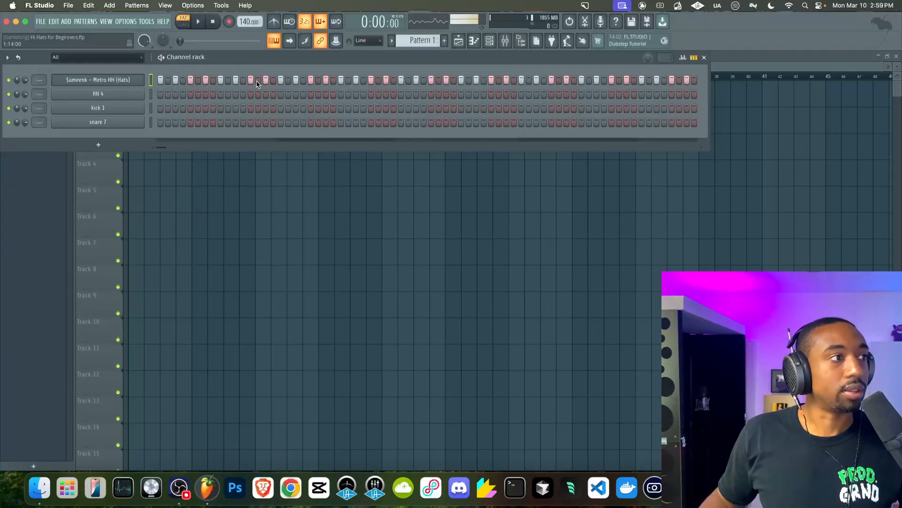
Add extra hi-hat steps at three points in the pattern and play it back
left_click(258, 79)
key("space")
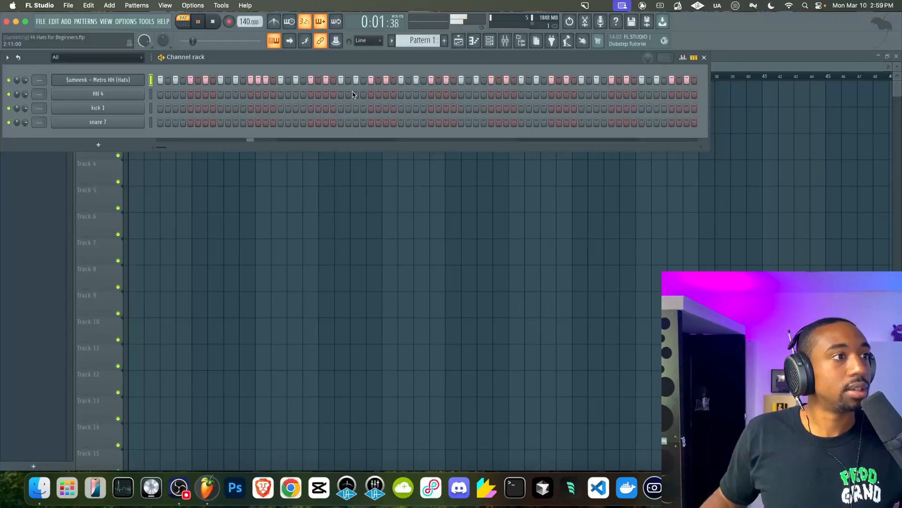
left_click(499, 80)
left_click(618, 81)
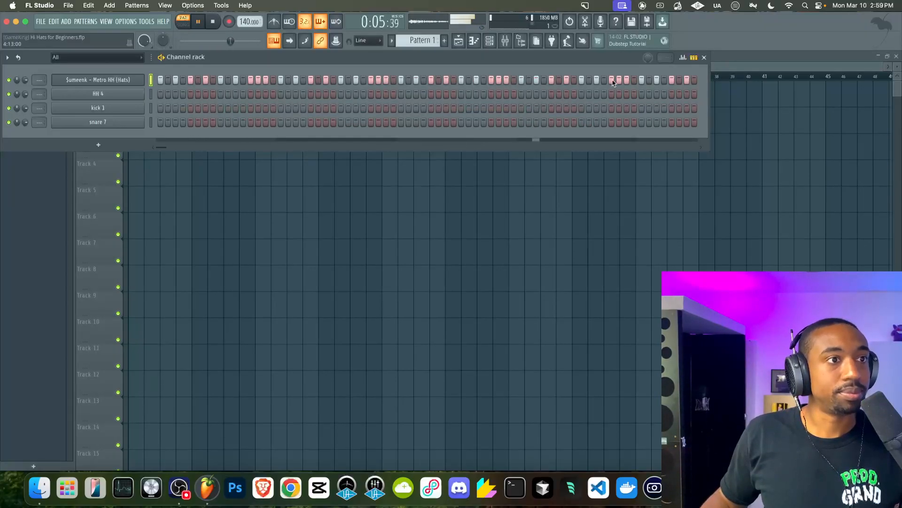
key("space")
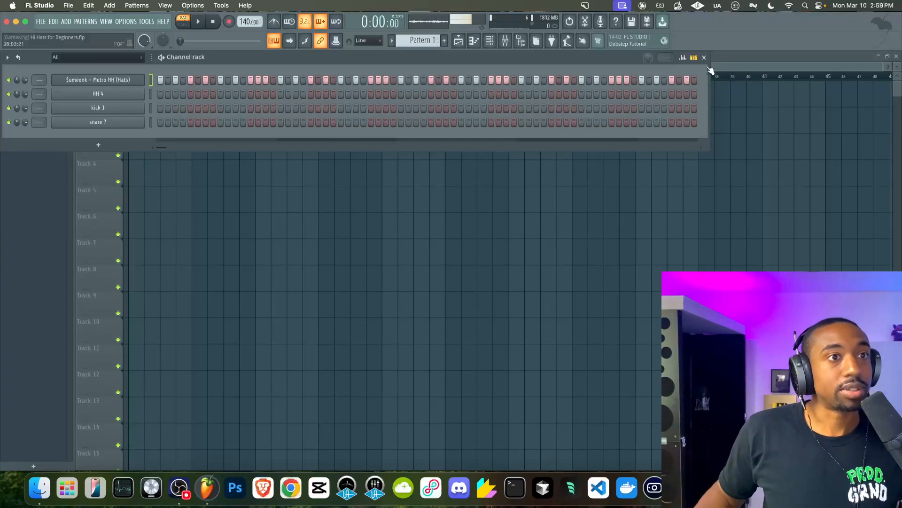
Open the step graph editor's Repeat lane and set repeat values on two hi-hat steps
left_click(685, 61)
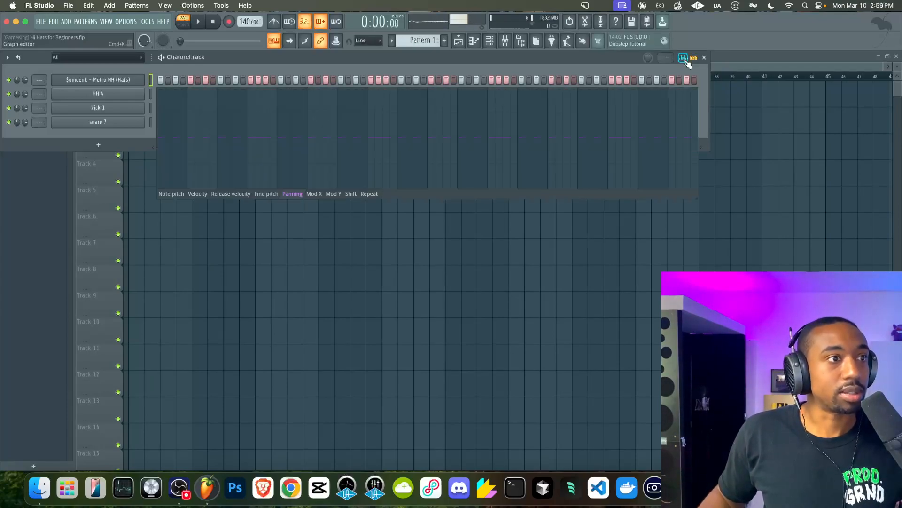
left_click(368, 194)
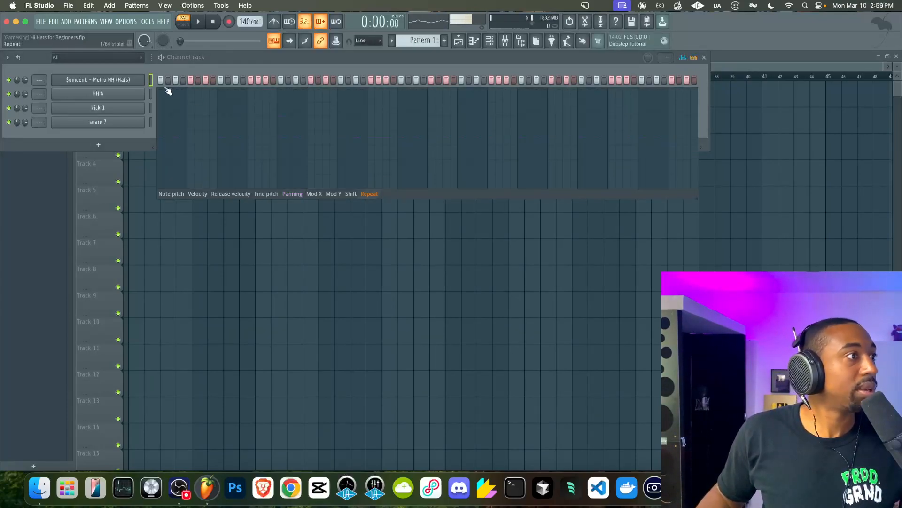
left_click(489, 41)
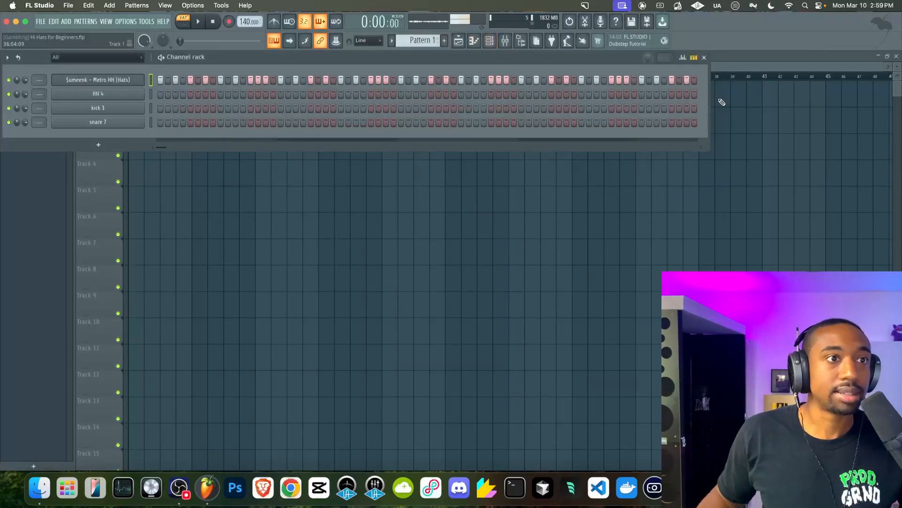
left_click(685, 60)
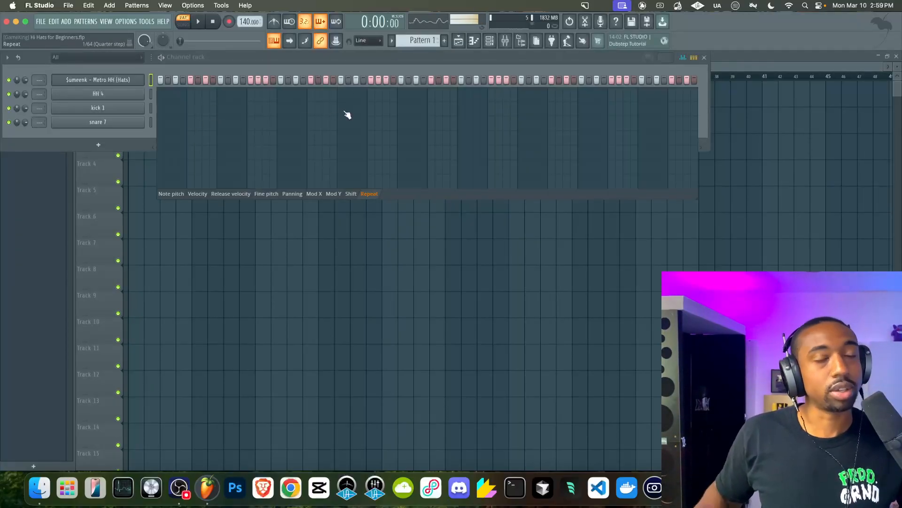
key("space")
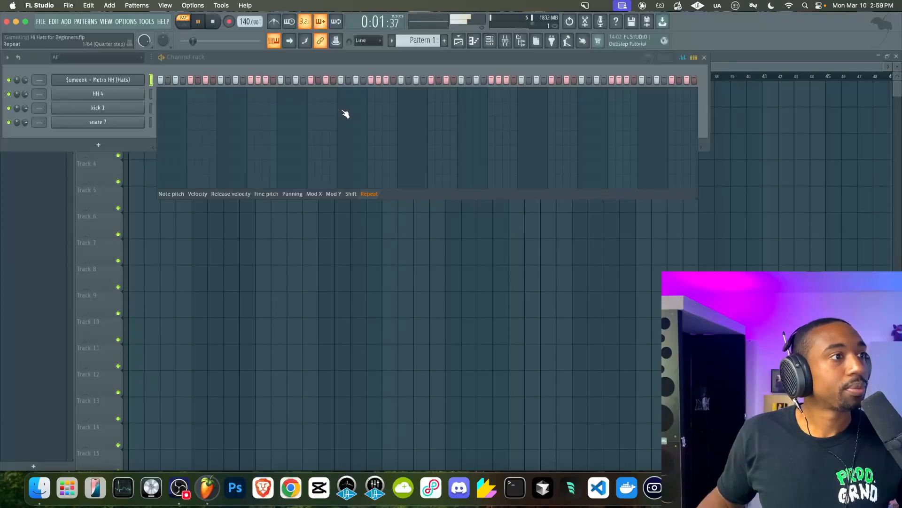
left_click(341, 112)
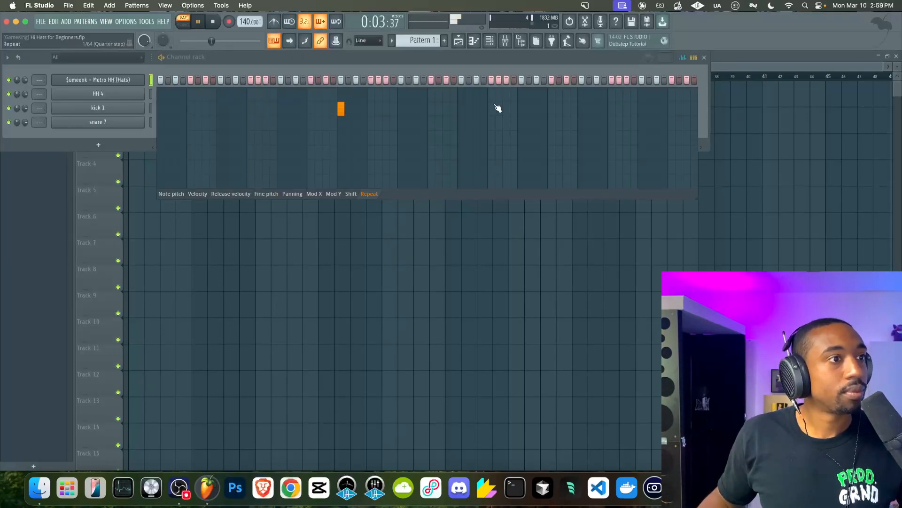
left_click(582, 109)
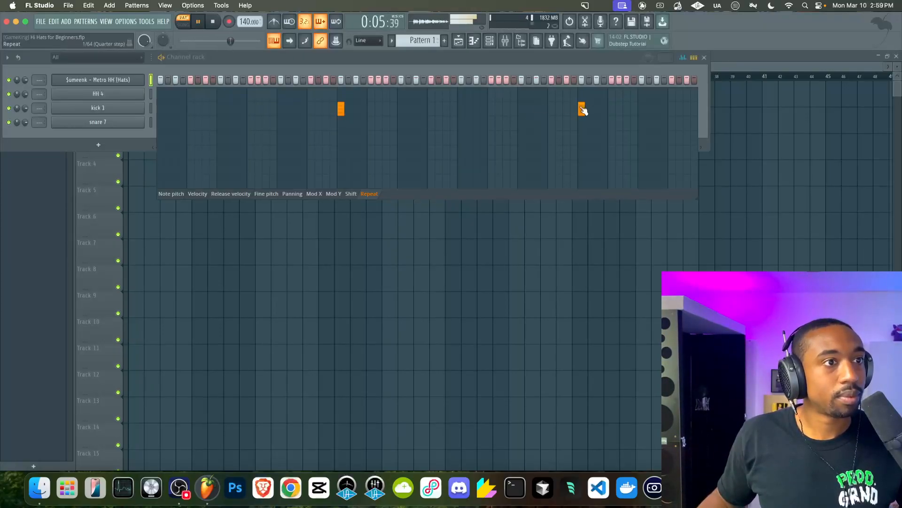
key("space")
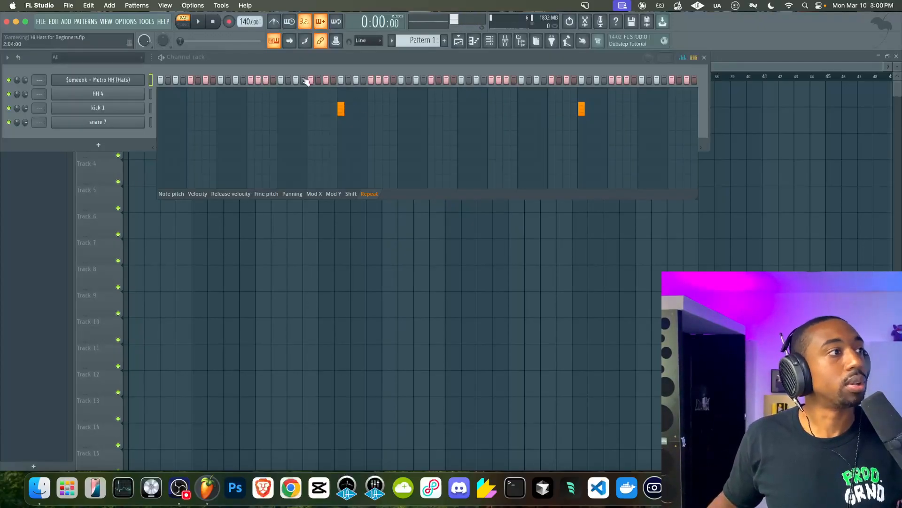
Set repeat values on three more consecutive hi-hat steps and play the pattern
left_click(151, 83)
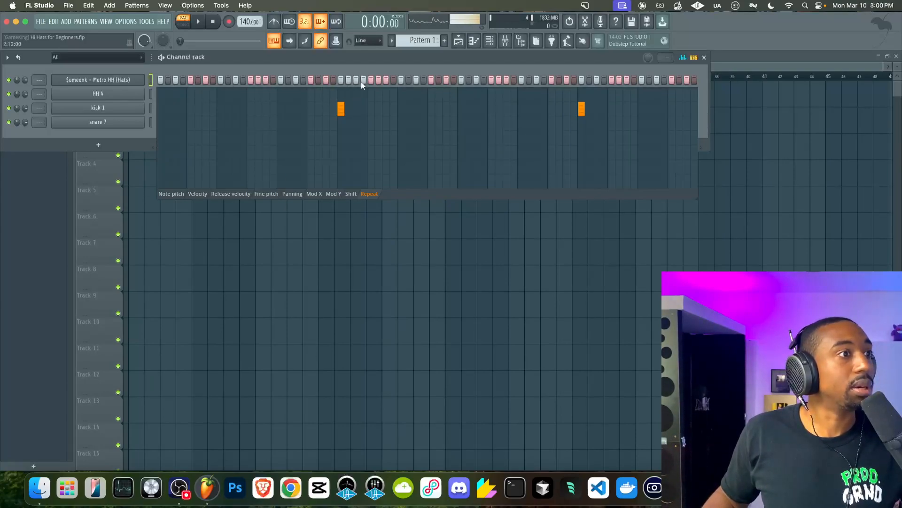
left_click_drag(353, 107, 358, 107)
key("space")
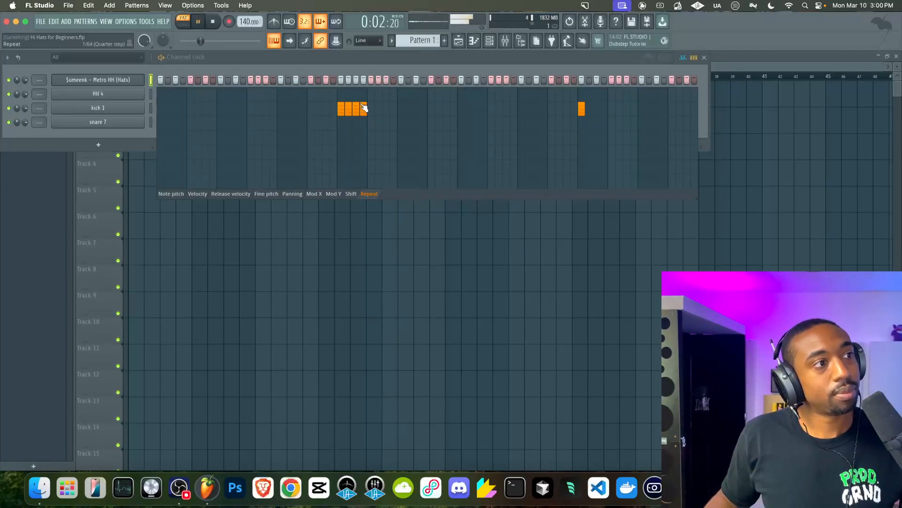
key("space")
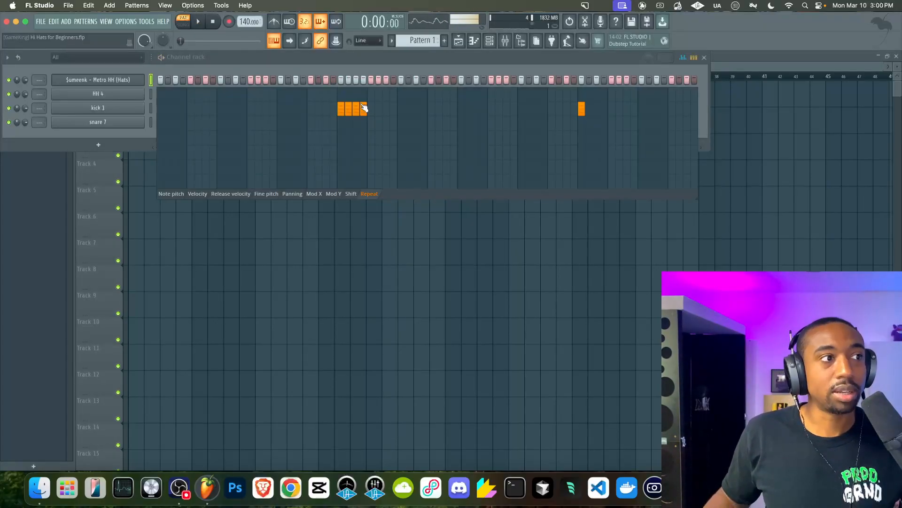
Open the hi-hat channel in the piano roll and enlarge the control pane
right_click(136, 80)
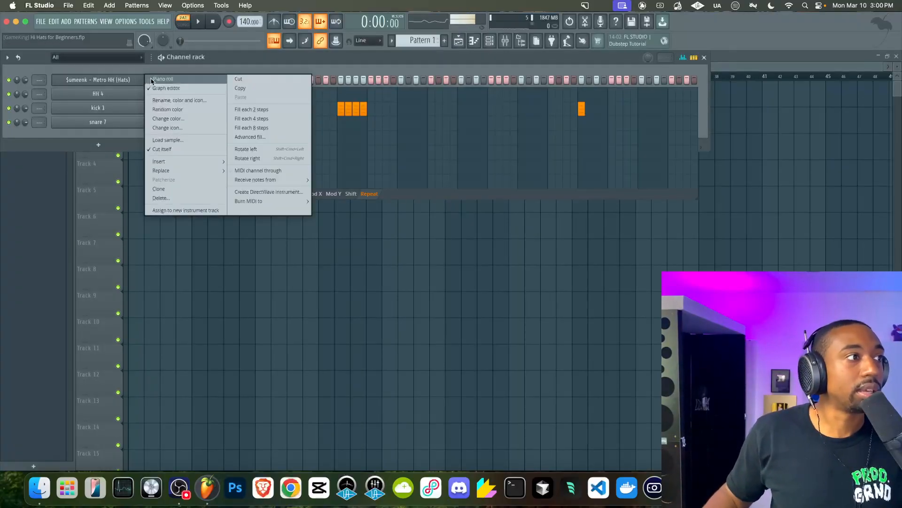
left_click(153, 79)
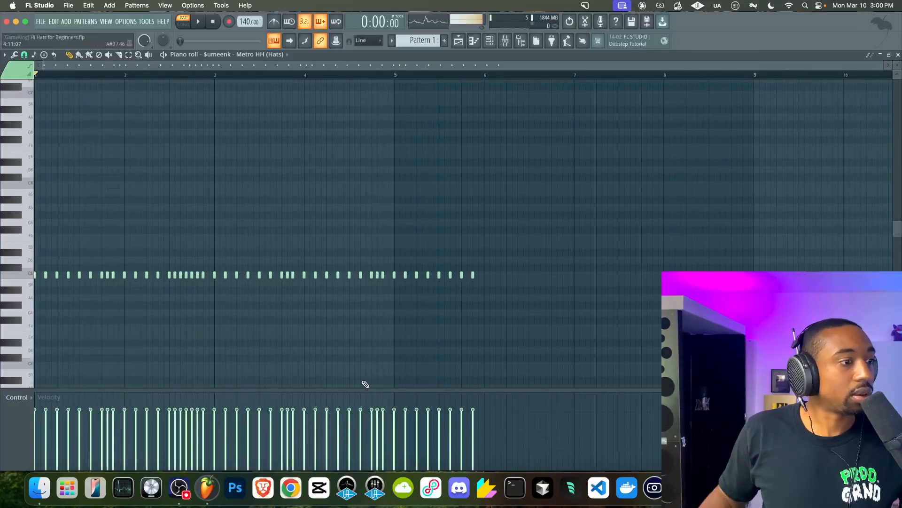
left_click_drag(459, 388, 444, 362)
left_click(25, 371)
left_click(146, 336)
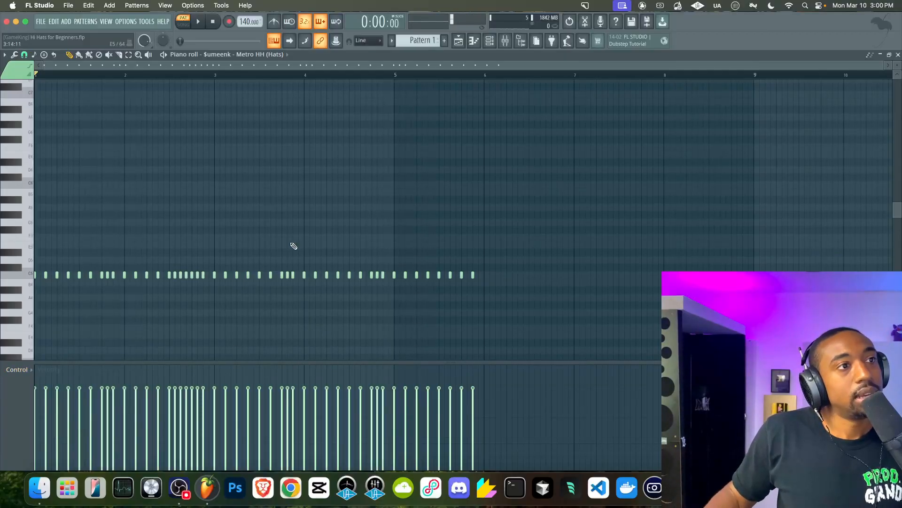
Undo the last three edits
left_click(492, 42)
key("super+z")
key("super+z")
key("super+z")
key("F6")
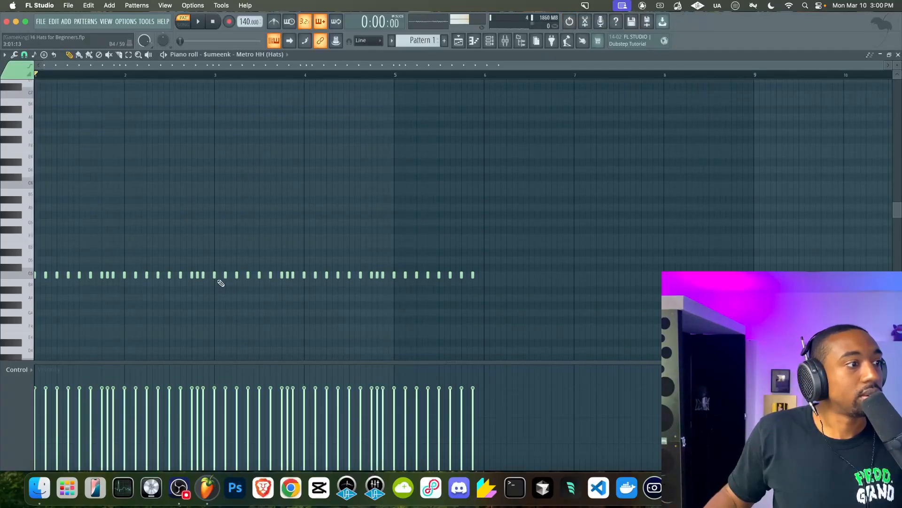
Check the hi-hat steps in the channel rack and return to the piano roll
left_click(493, 41)
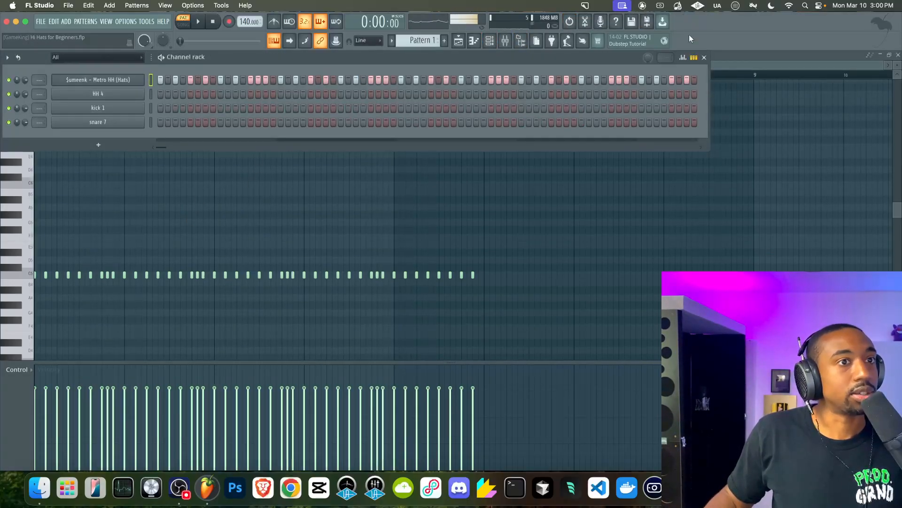
left_click(689, 57)
left_click(164, 107)
key("F6")
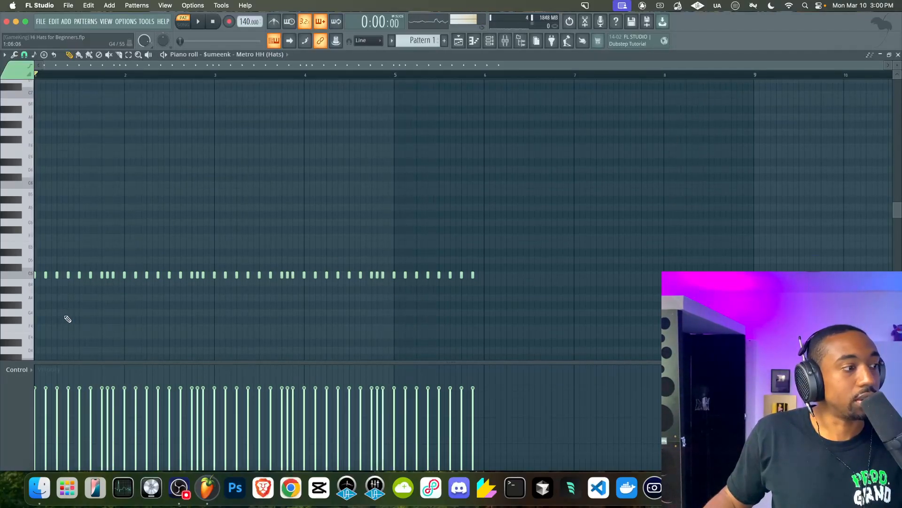
Resize the control pane and switch it to the Note fine pitch lane, zooming into the notes
left_click_drag(443, 362, 431, 502)
left_click_drag(440, 469, 443, 342)
left_click(18, 343)
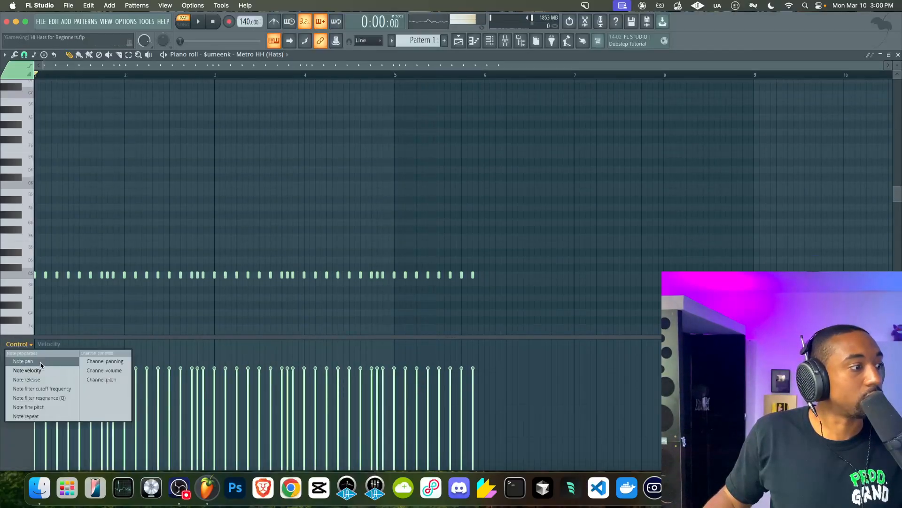
left_click(34, 408)
scroll(73, 298, "up", 5)
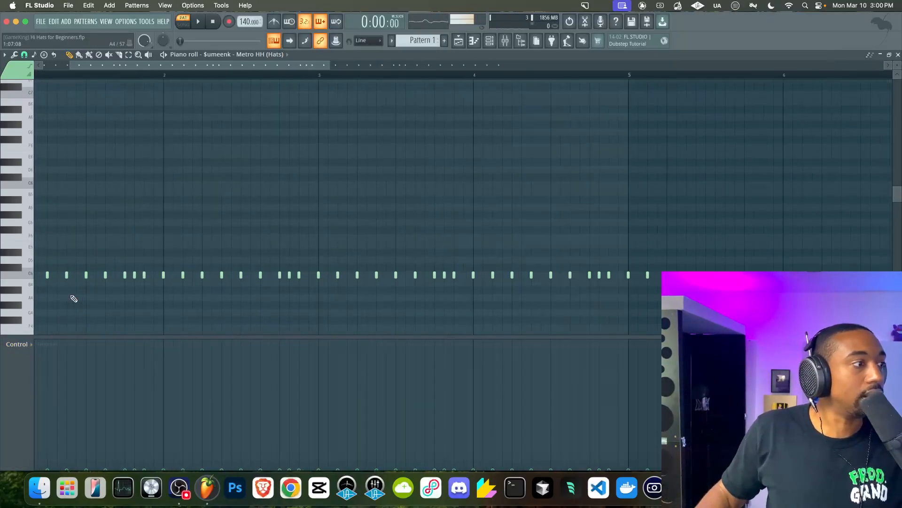
Lengthen the first hi-hat note so it extends up to the next hi-hat note
scroll(43, 311, "down", 3)
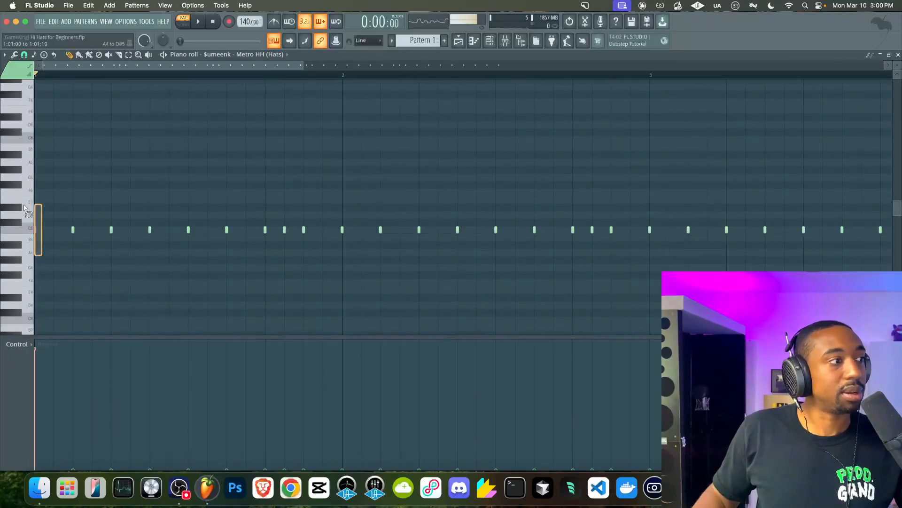
left_click_drag(37, 229, 73, 230)
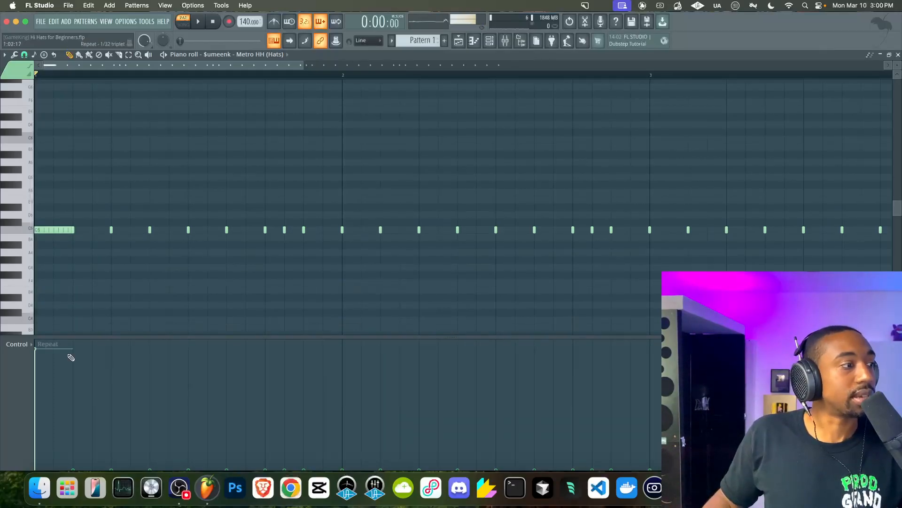
Show the note velocity lane and try lowering the long note's velocity, undoing the changes
left_click(28, 346)
left_click(66, 362)
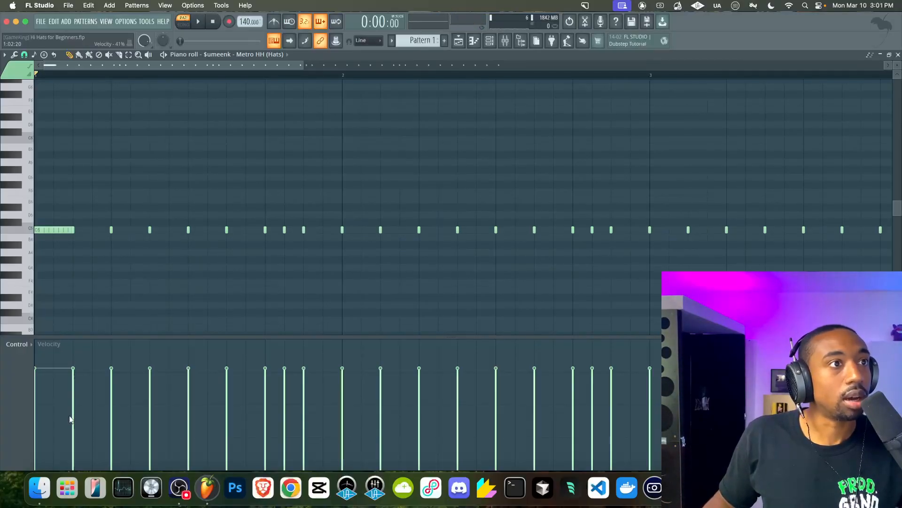
left_click_drag(49, 404, 55, 386)
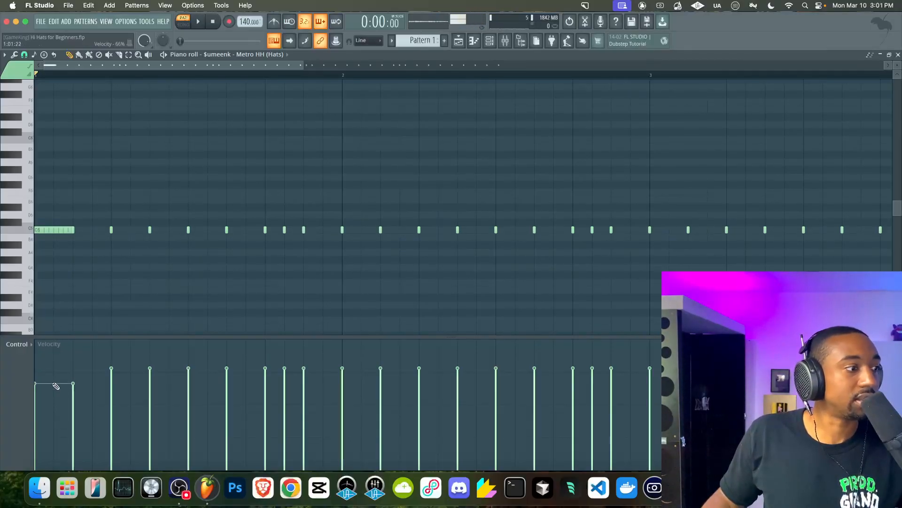
key("super+z")
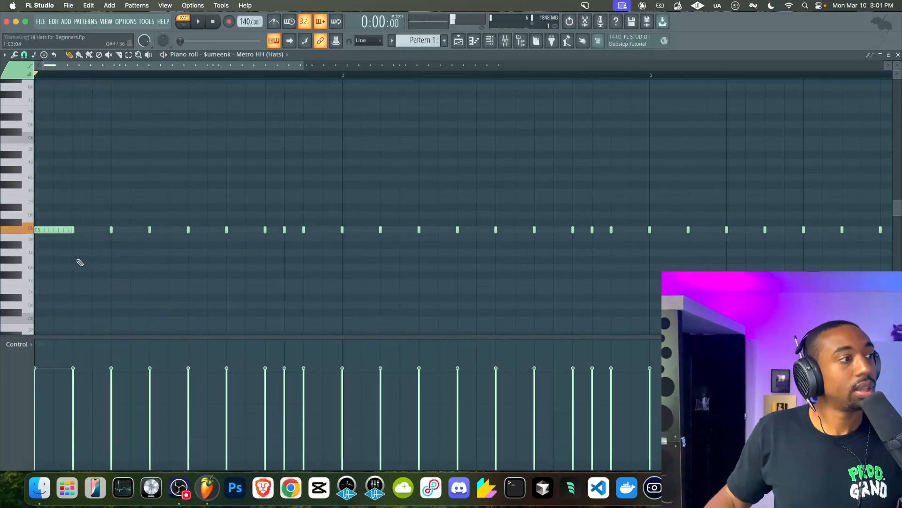
left_click(59, 231, "ctrl")
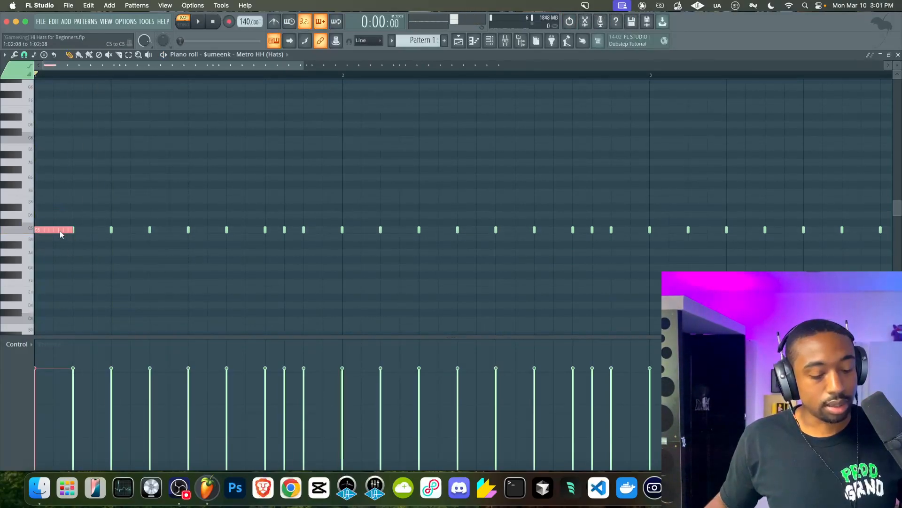
key("super+z")
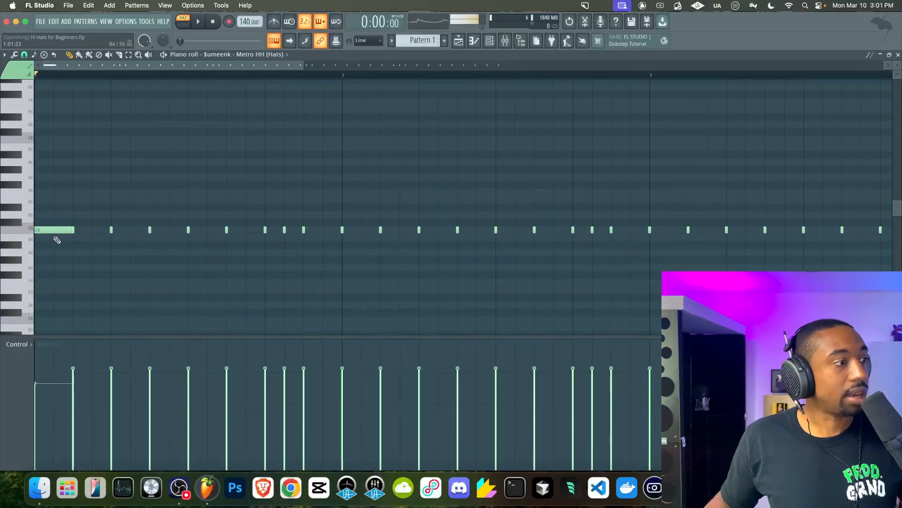
left_click(55, 358)
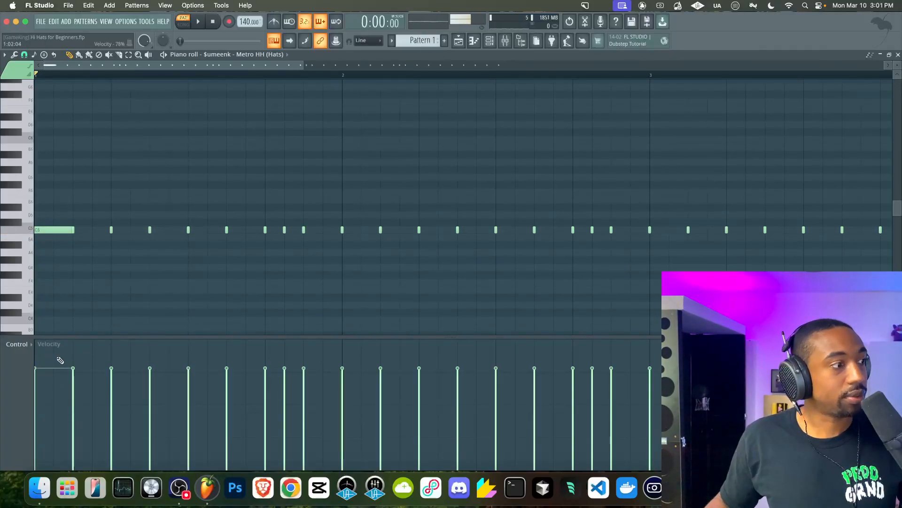
Chop the long first note into four short notes with the Chopper and accept
left_click(60, 230)
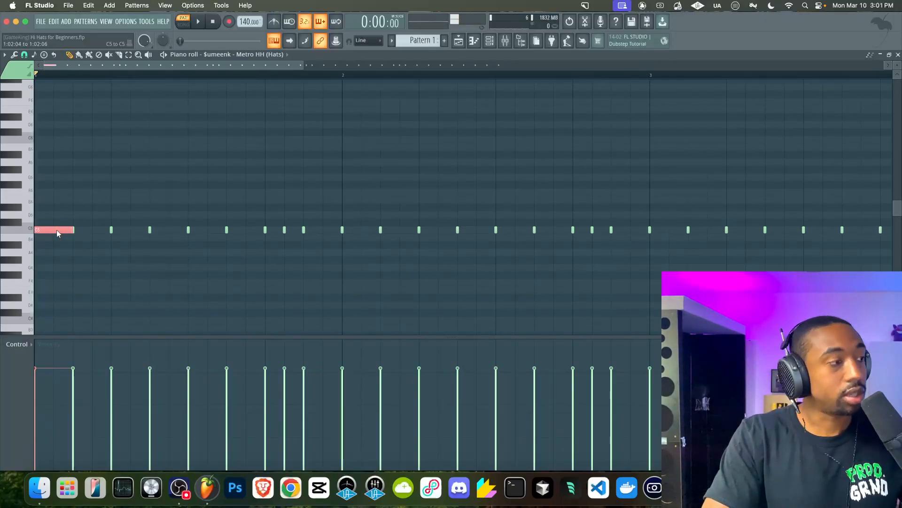
key("alt+u")
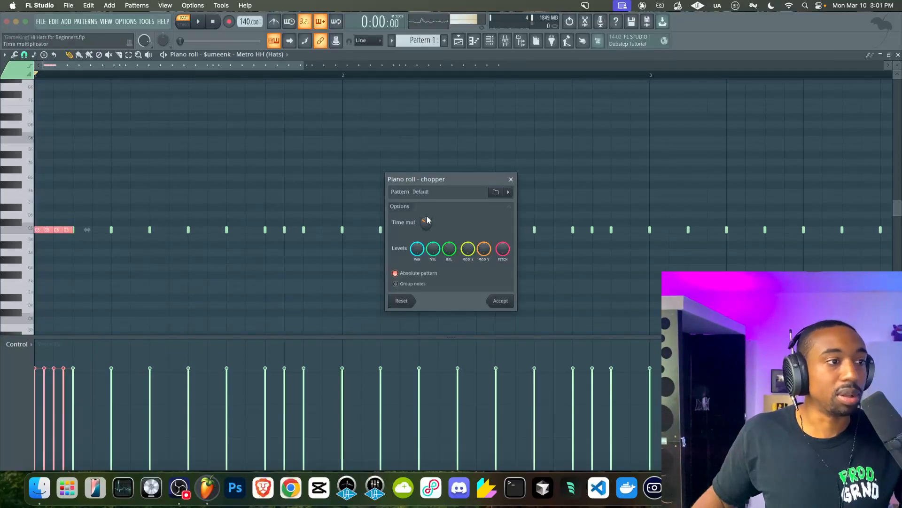
left_click_drag(426, 222, 426, 230)
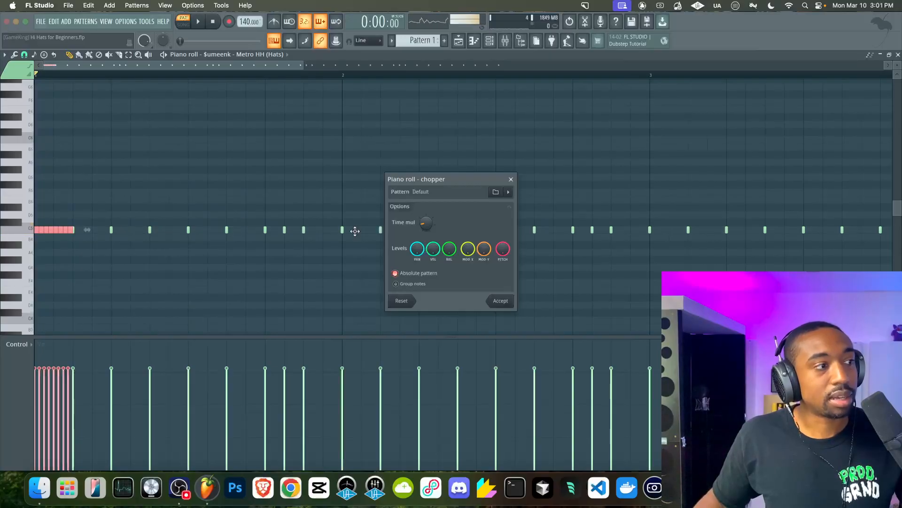
left_click_drag(426, 223, 426, 222)
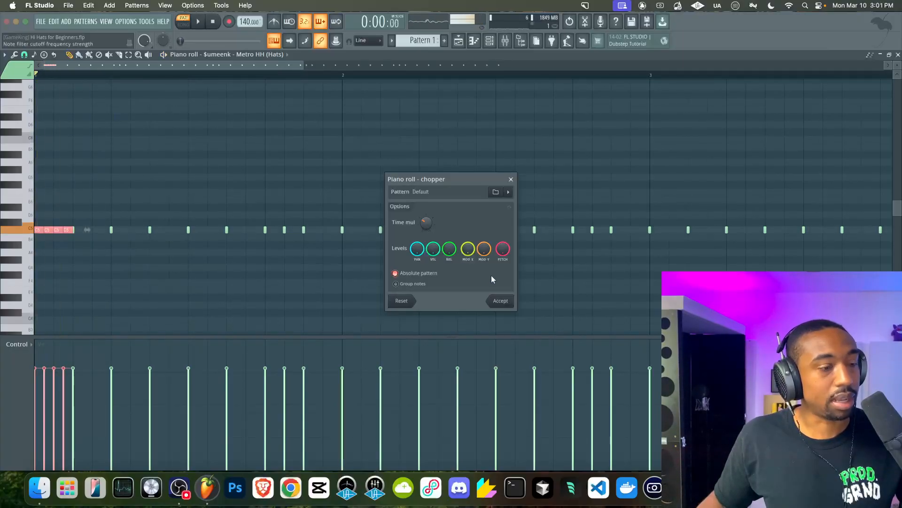
left_click(499, 300)
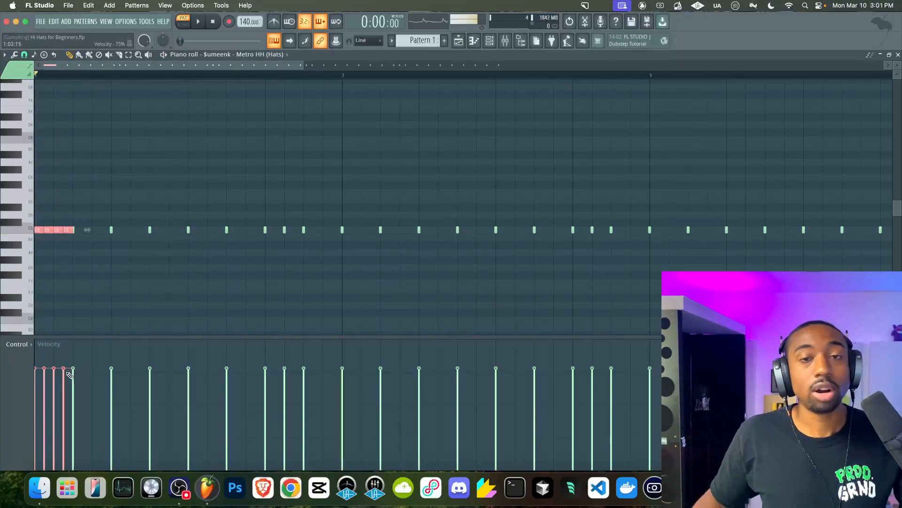
Draw a rising velocity ramp across the four chopped notes and play the pattern to hear it
mouse_move(69, 375)
left_mouse_down()
mouse_move(20, 433)
mouse_move(14, 461)
mouse_move(17, 452)
left_mouse_up()
key("space")
key("space")
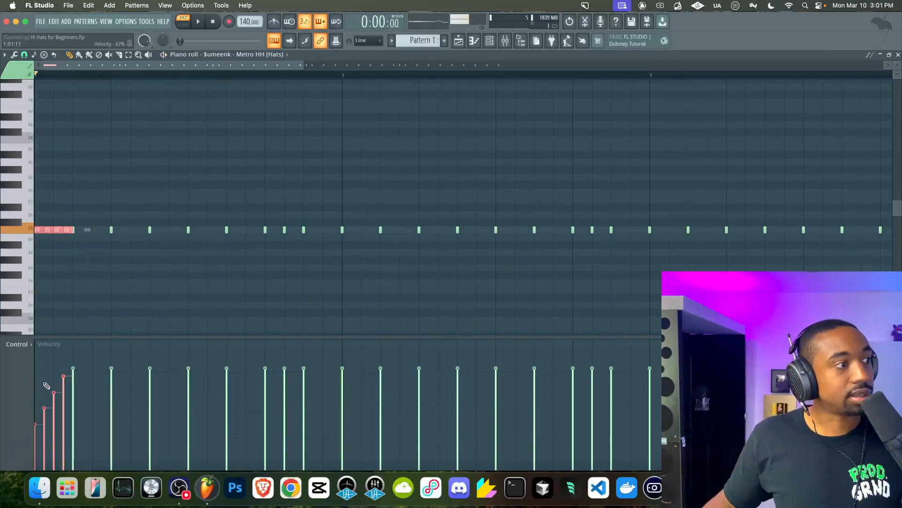
key("space")
Play back the whole hi-hat pattern to hear the new roll
key("space")
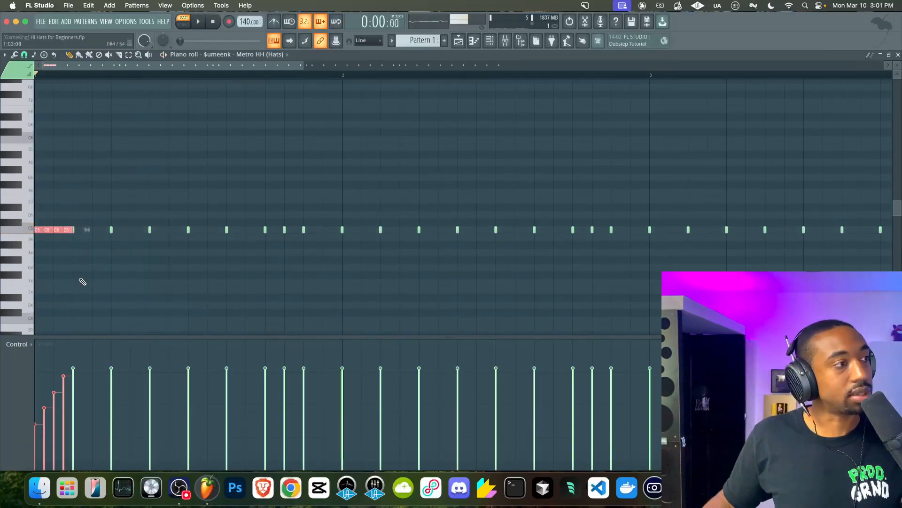
key("space")
key("space")
scroll(156, 283, "down", 2)
key("space")
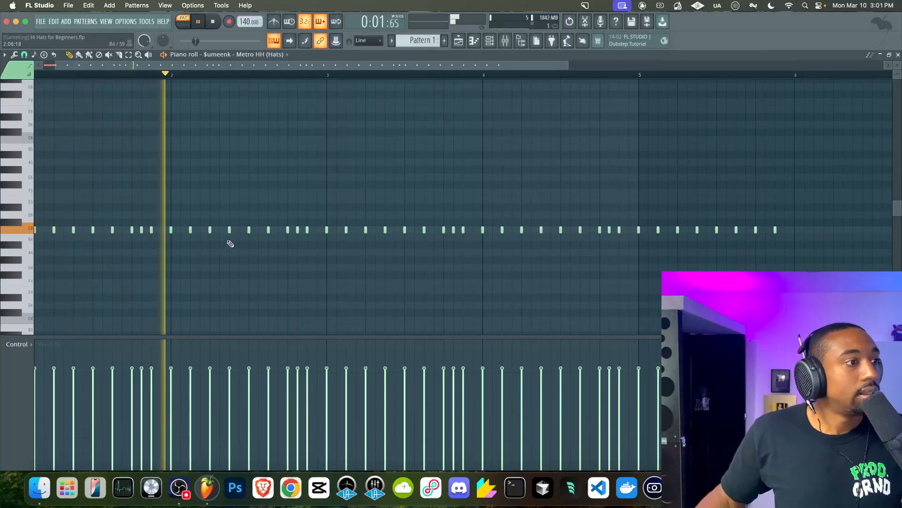
key("space")
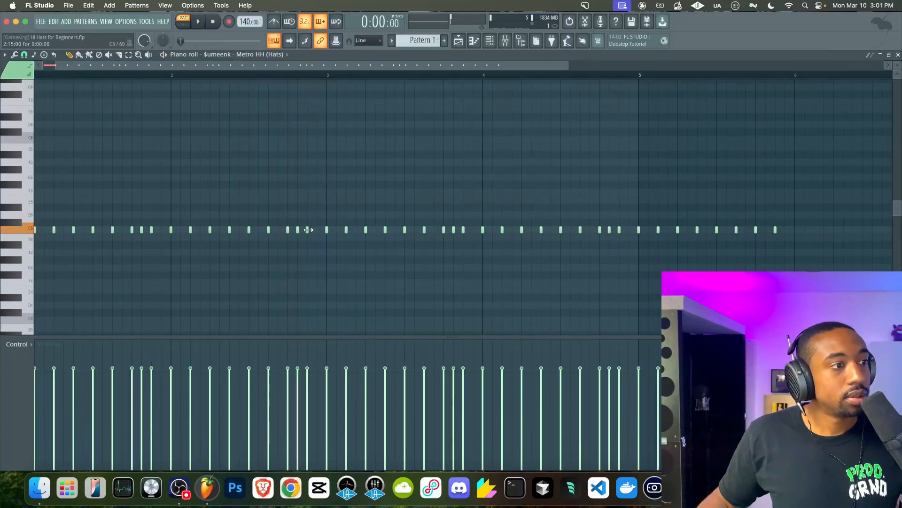
Delete the two hi-hat notes just before bar 3
right_click(308, 230)
right_click(299, 230)
left_click(299, 231)
right_click(308, 230)
Extend the preceding note up to bar 3 with legato and chop it into a roll with the Chopper
left_click(288, 230)
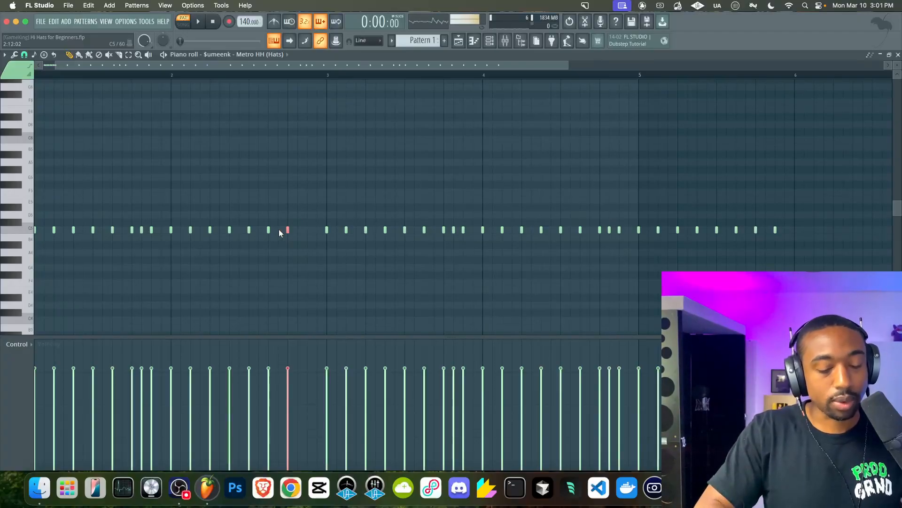
key("super+l")
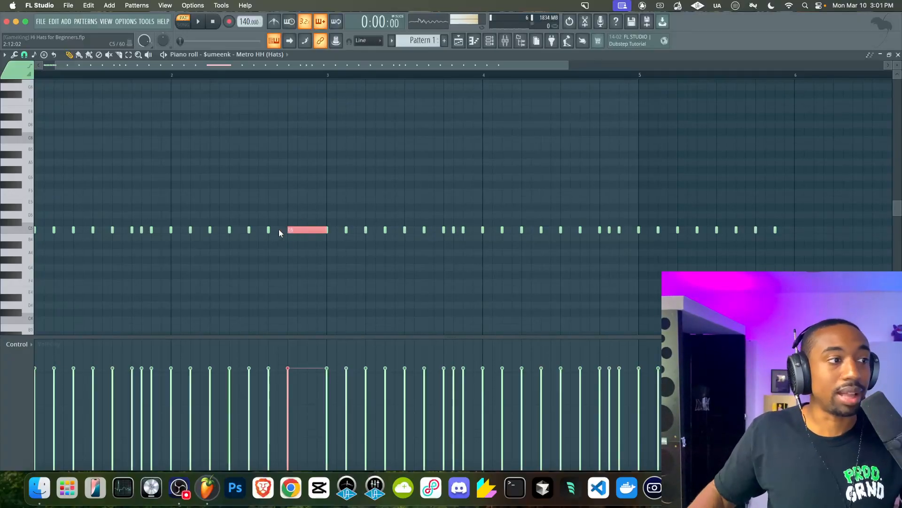
key("alt+u")
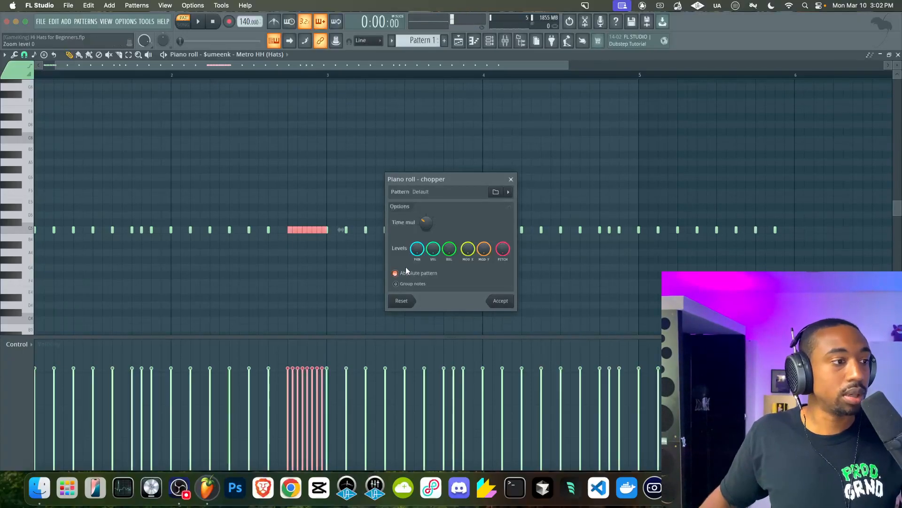
left_click(501, 301)
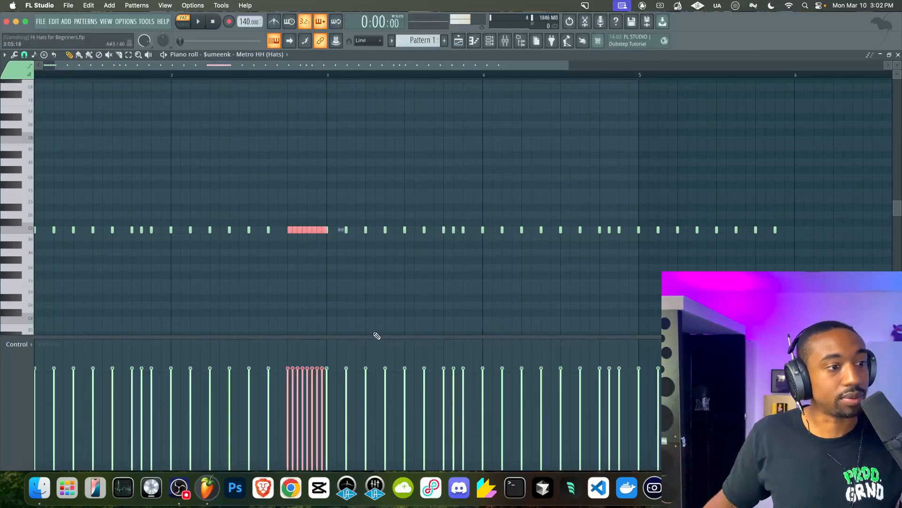
Switch the control lane to note fine pitch and draw a descending pitch ramp across the selected roll notes, then play it
left_click(452, 333)
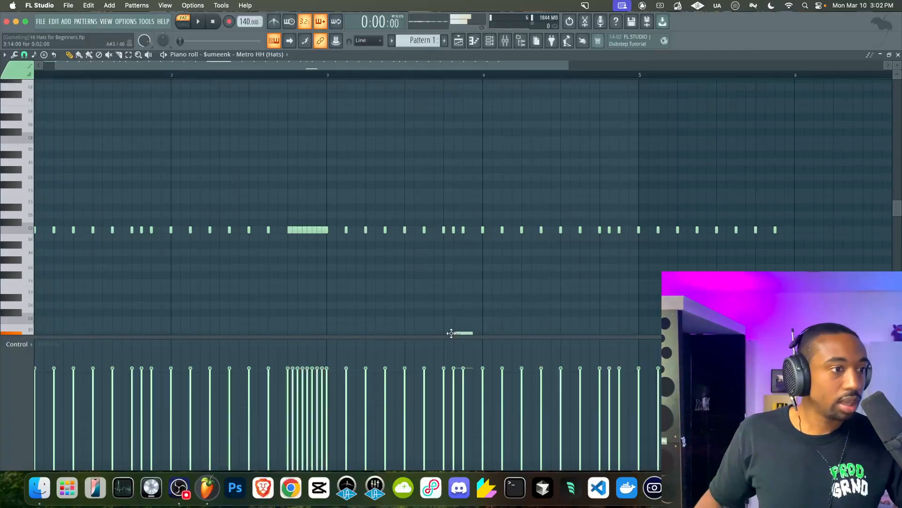
left_click_drag(451, 333, 455, 342)
left_click_drag(453, 339, 403, 311)
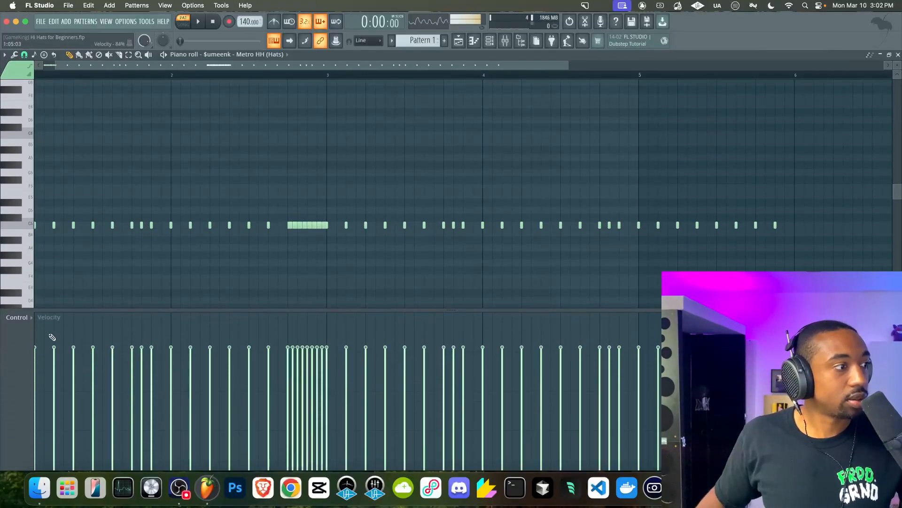
left_click(22, 320)
left_click(38, 381)
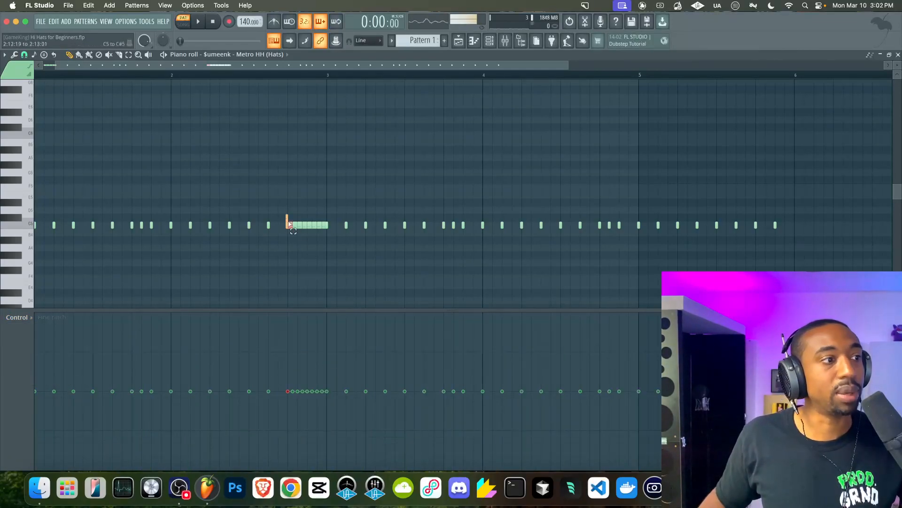
left_click_drag(286, 221, 316, 239)
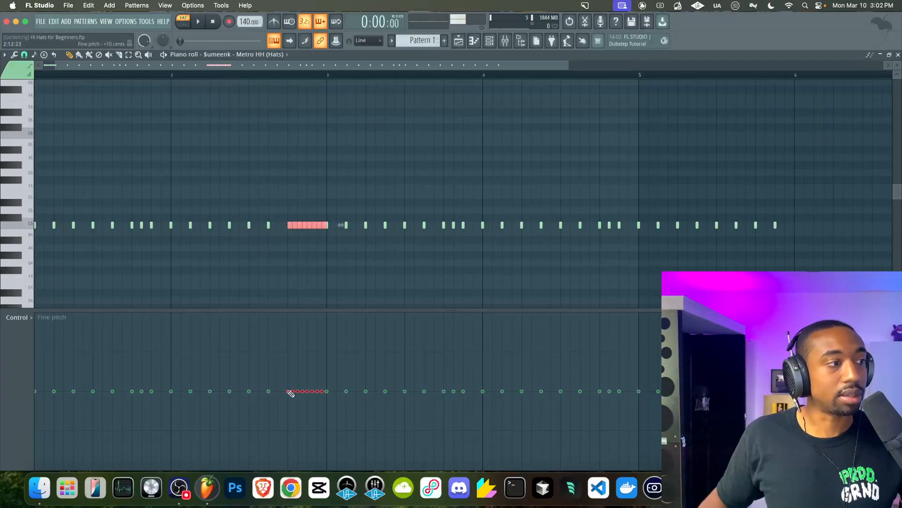
left_click_drag(290, 393, 322, 432)
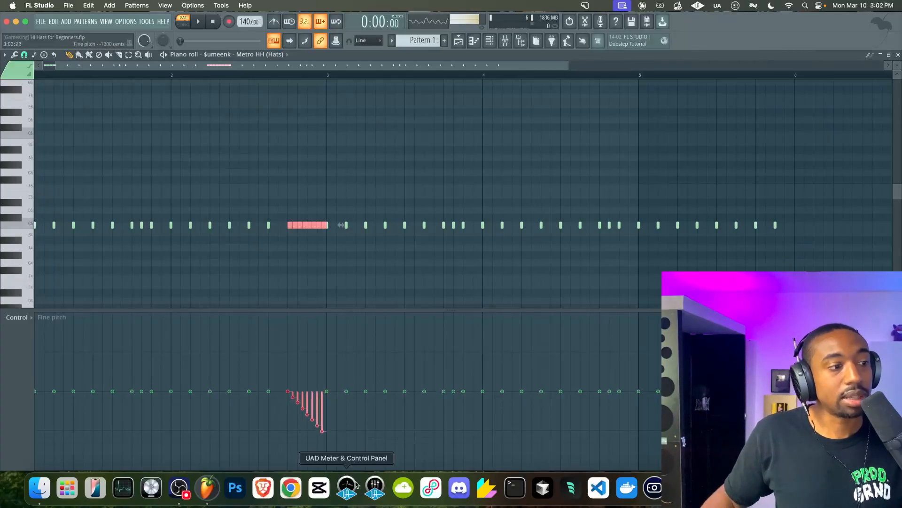
left_click_drag(342, 466, 329, 452)
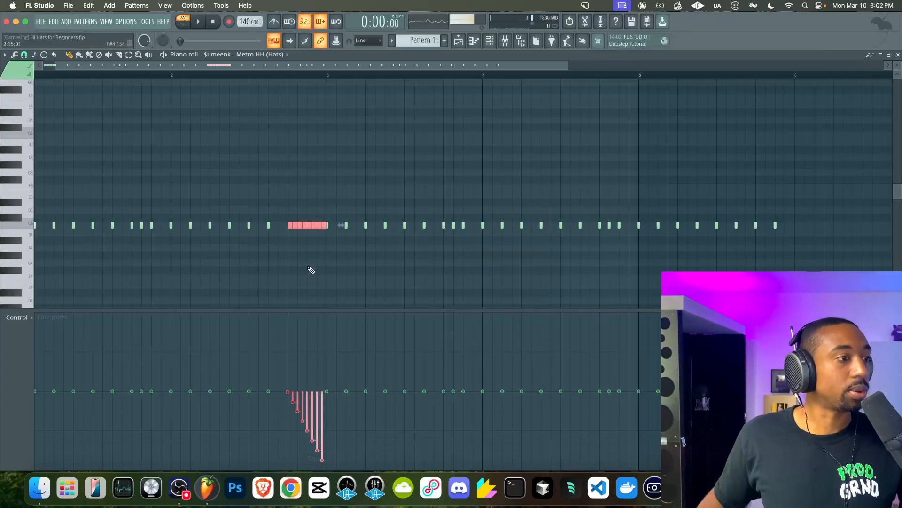
key("space")
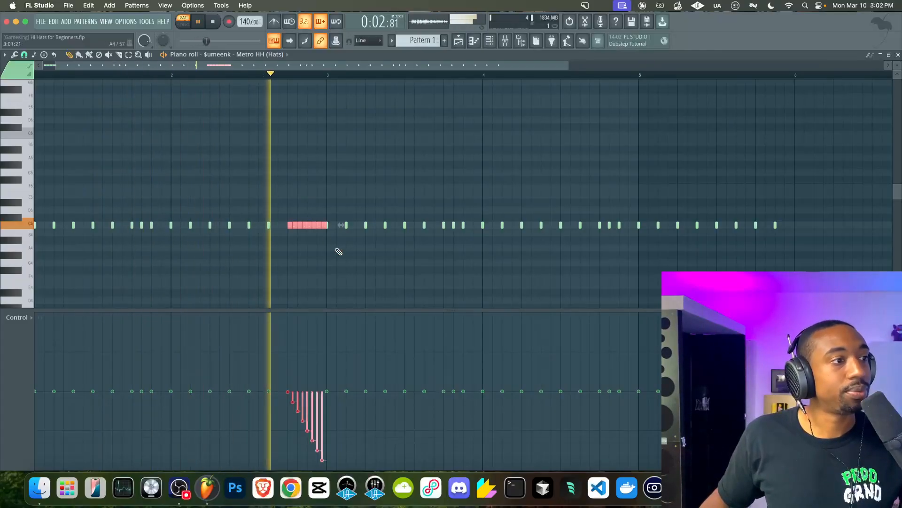
key("space")
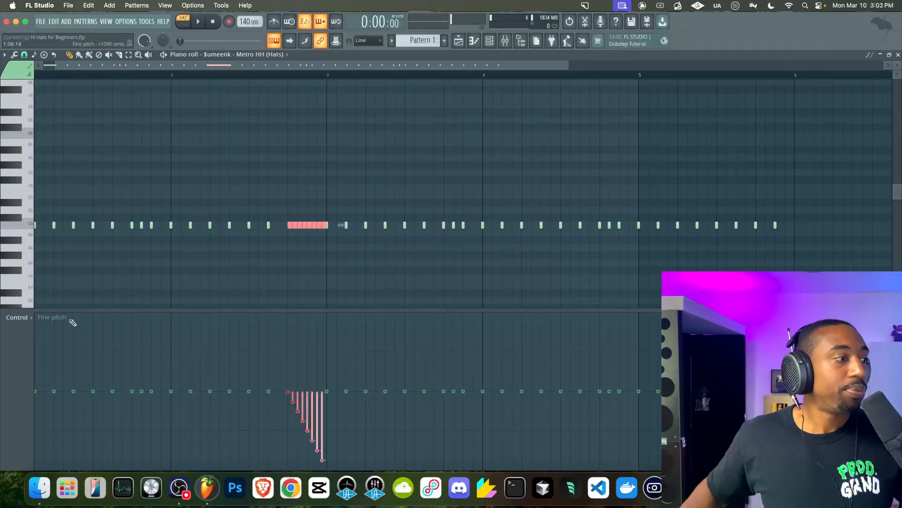
Switch the control lane to note filter resonance with a rising ramp across the roll and play it back
left_click(24, 320)
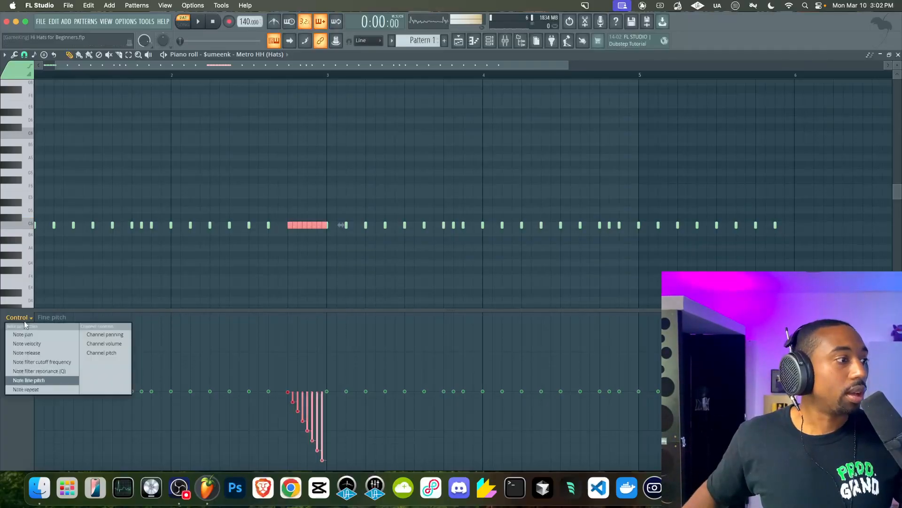
left_click(44, 371)
key("space")
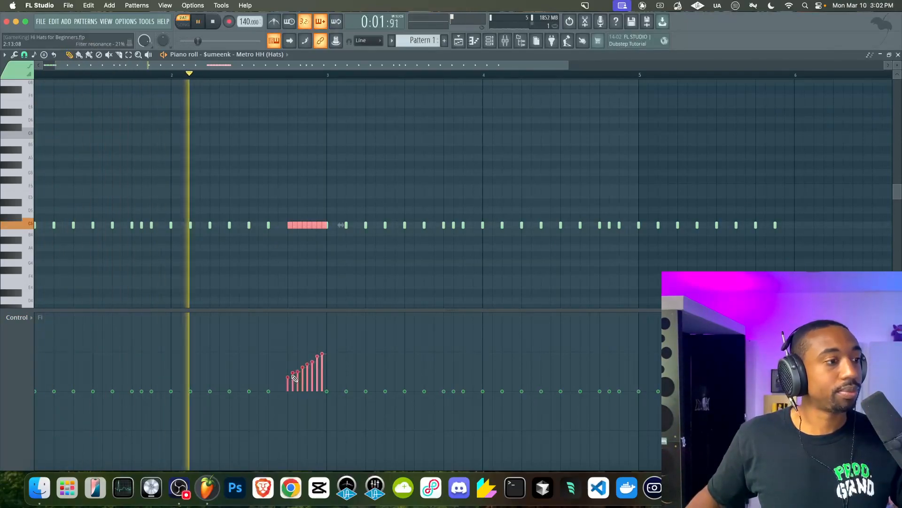
key("space")
Switch the control lane to note filter cutoff with a falling ramp across the roll, play it, and close the piano roll
left_click(25, 320)
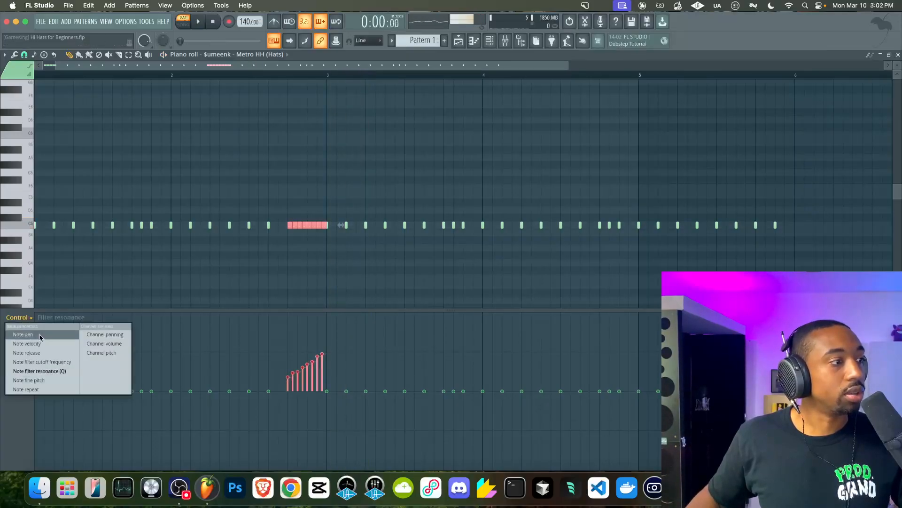
left_click(47, 361)
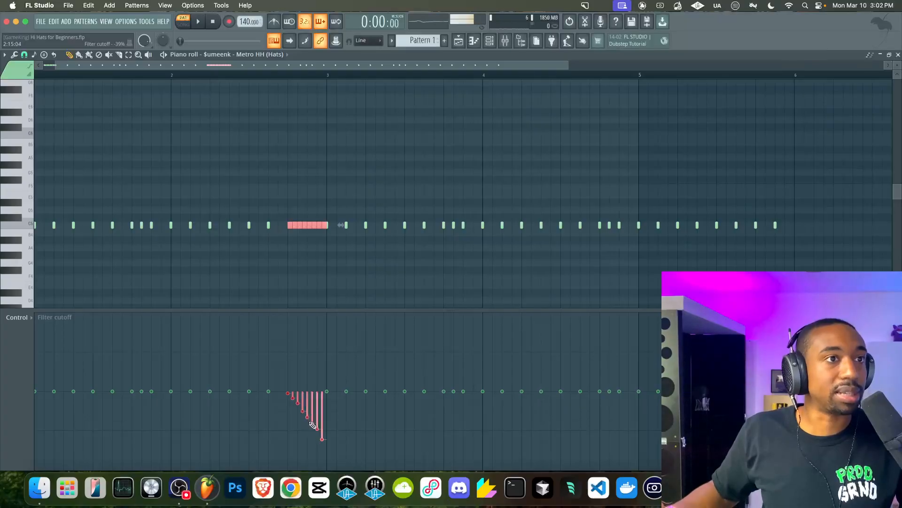
key("space")
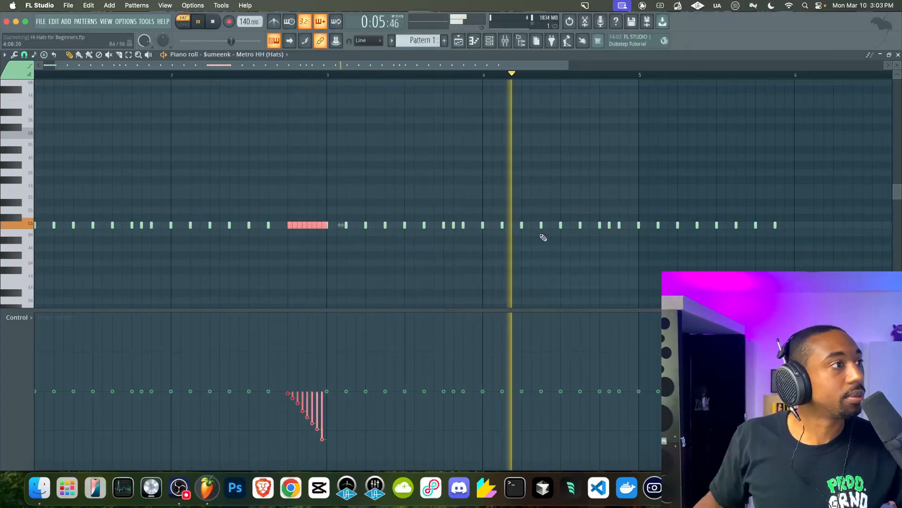
key("space")
left_click(898, 55)
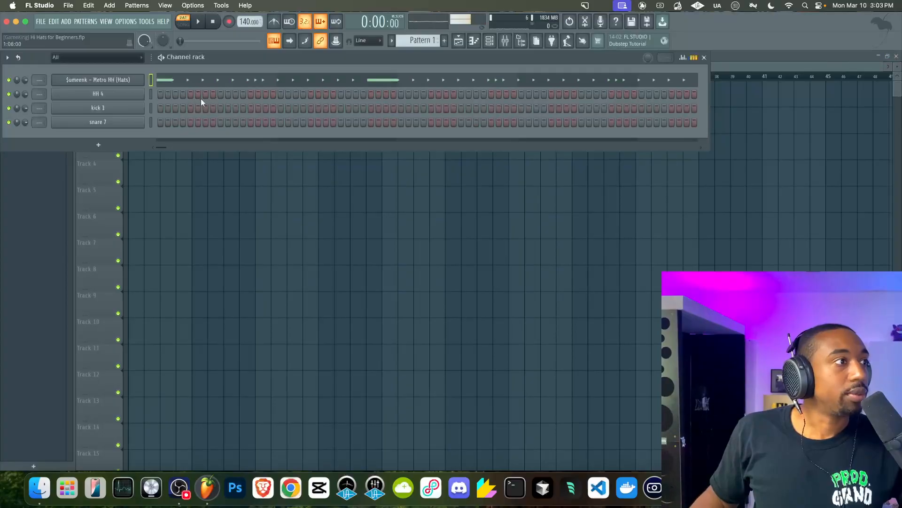
key("super+x")
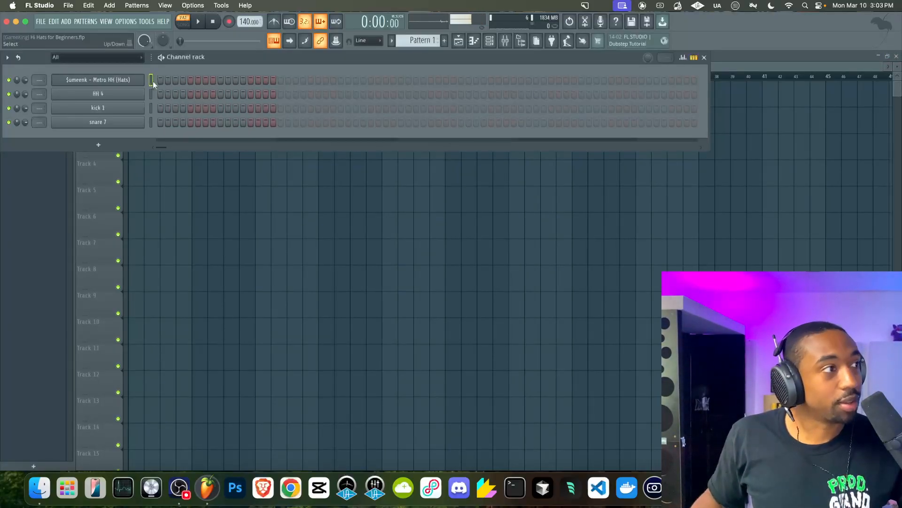
key("super+v")
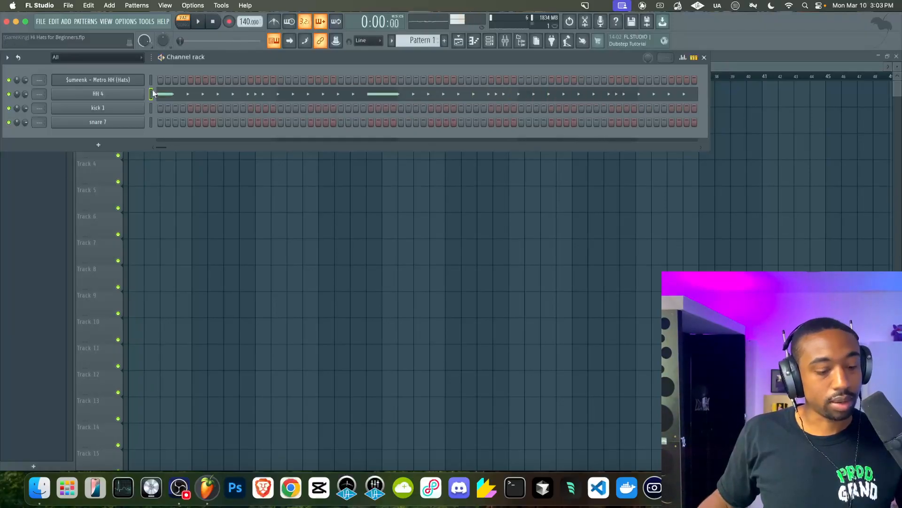
key("super+x")
key("super+v")
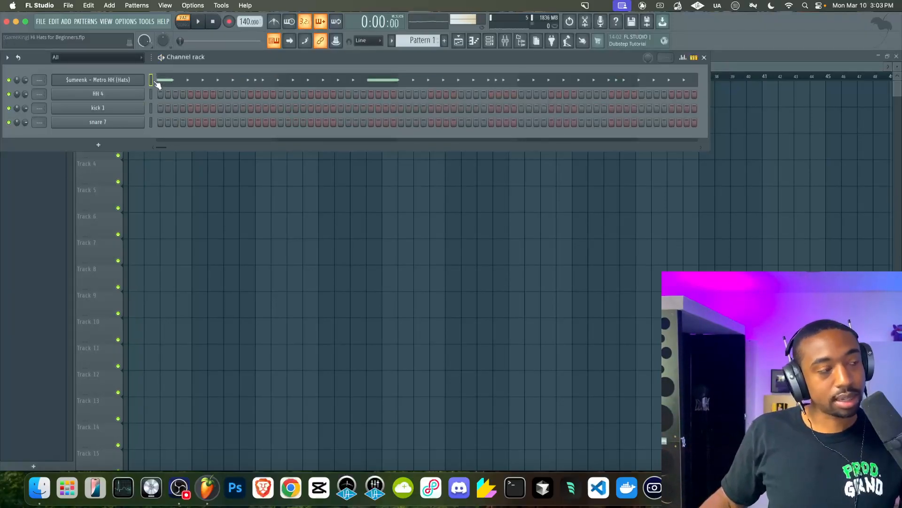
Open the Metro HH piano roll, add a short higher-pitched note above the bar 1 hi-hats, and play it
left_click(159, 83)
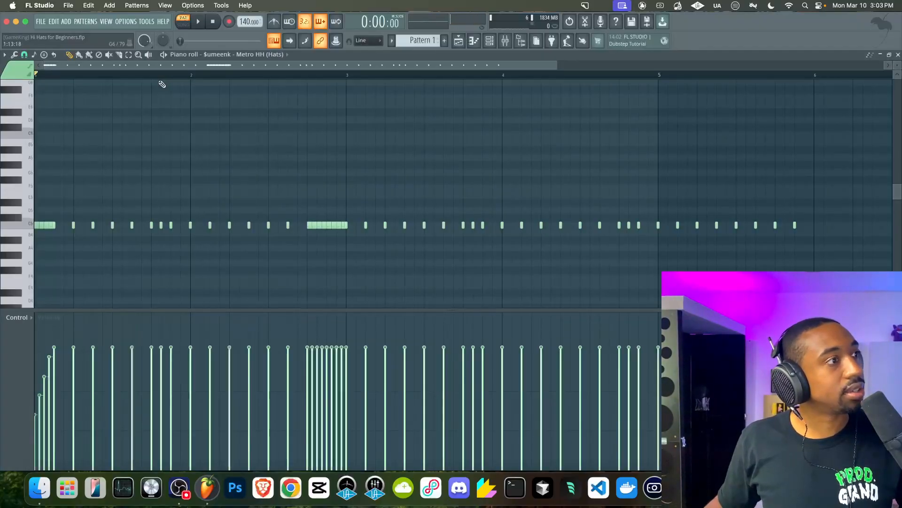
scroll(161, 131, "down", 2)
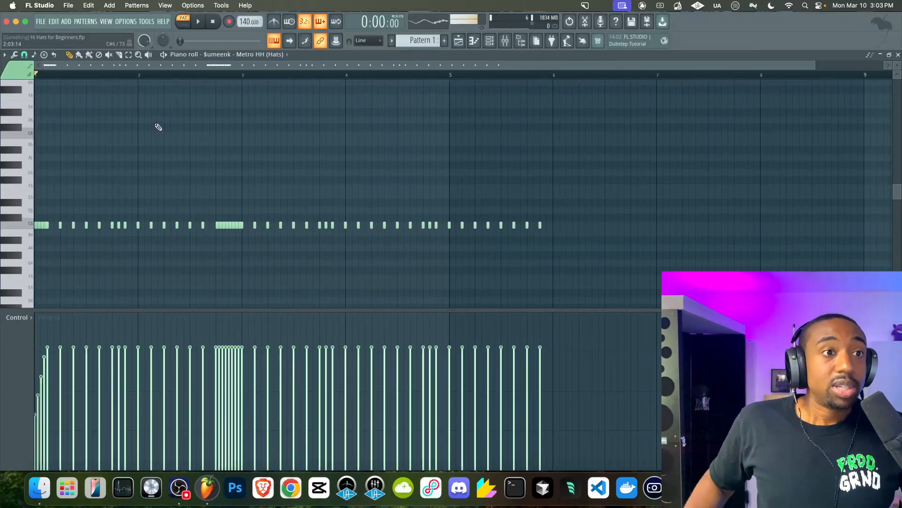
scroll(162, 126, "up", 4)
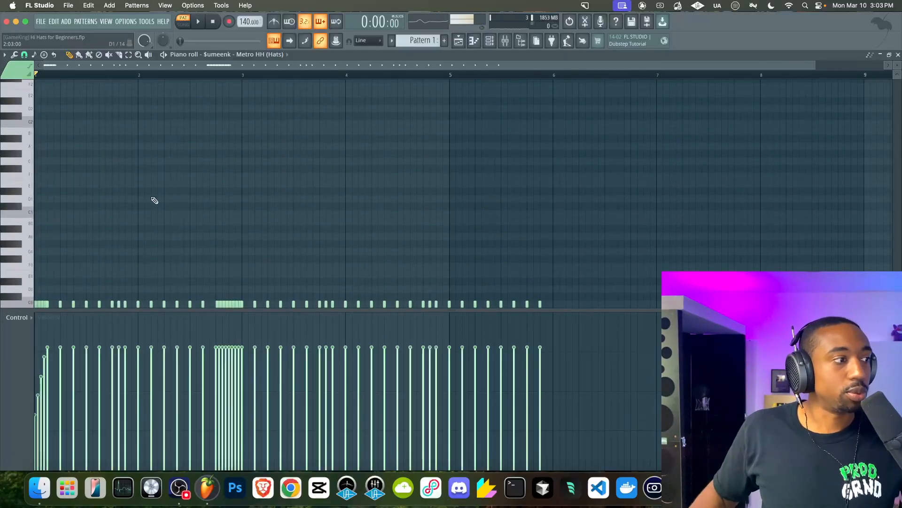
scroll(162, 199, "up", 3)
left_click_drag(126, 303, 145, 303)
left_click(138, 303, "super")
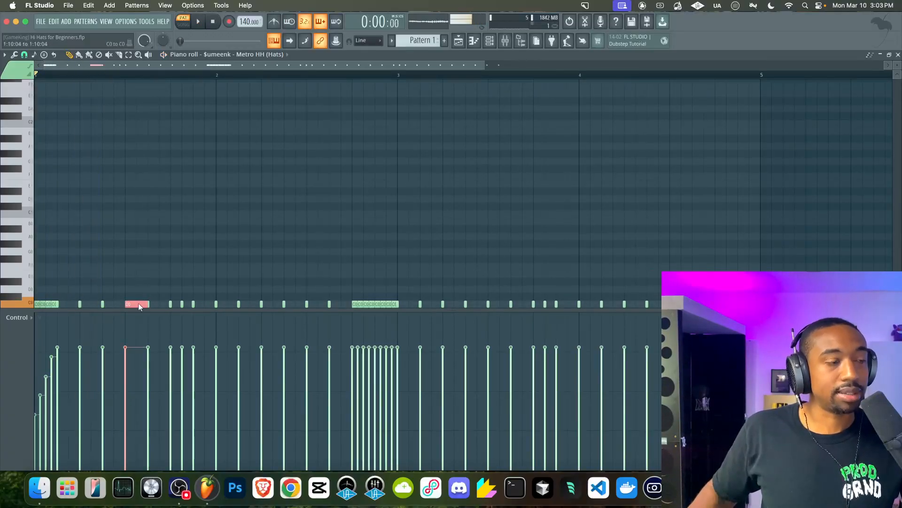
left_click(141, 267)
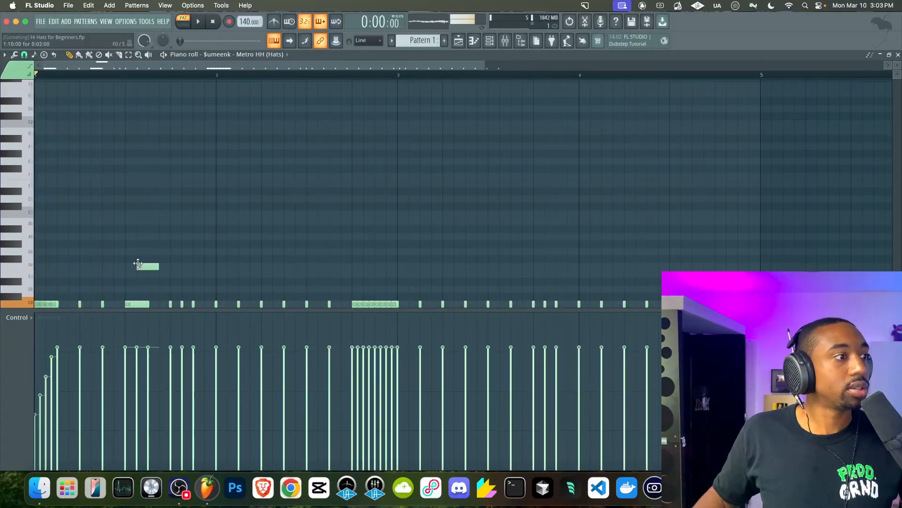
double_click(142, 266)
left_click(502, 301)
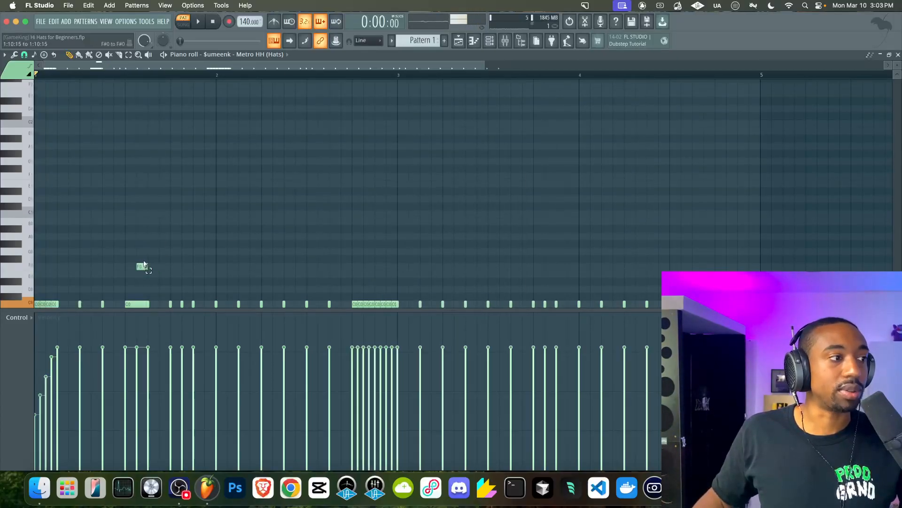
key("space")
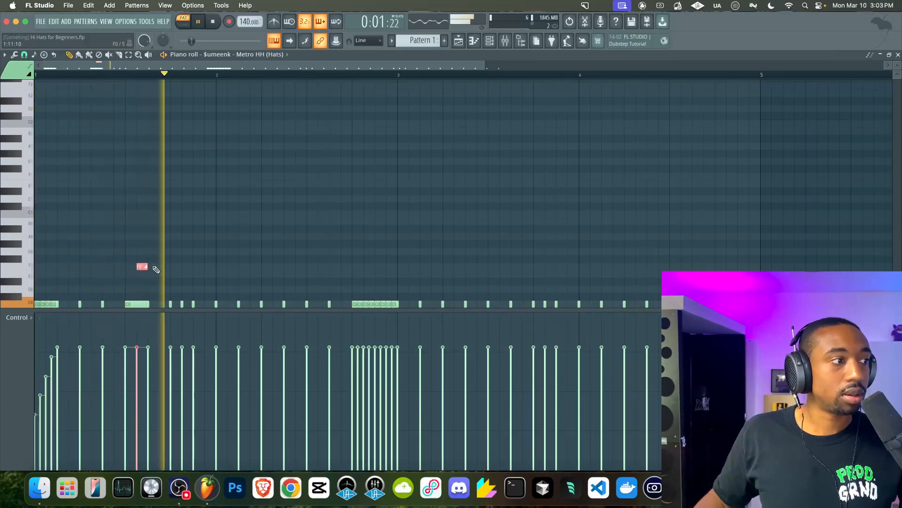
key("space")
Delete a hi-hat note near the start of bar 2, shift the notes up two octaves, and play the pattern
right_click(224, 299)
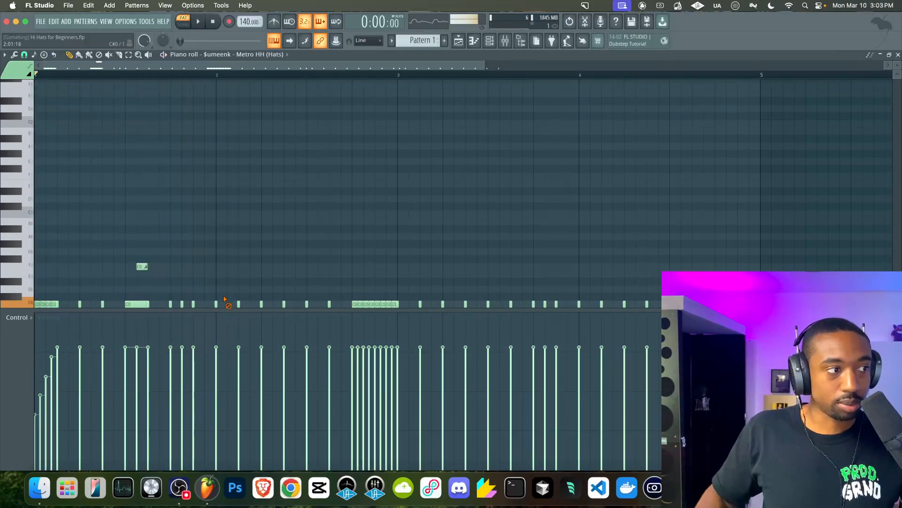
key("ctrl+Up")
key("ctrl+Up")
key("space")
key("space")
key("space")
scroll(197, 217, "up", 3)
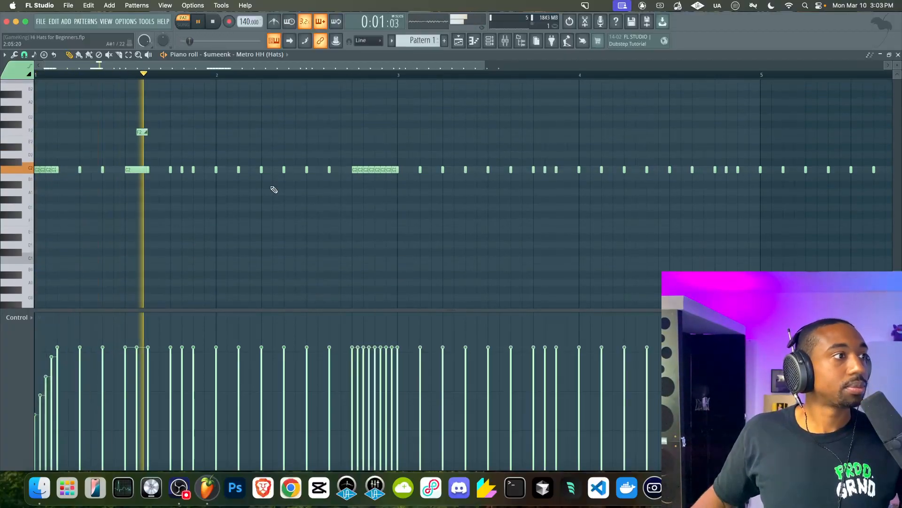
Open the mixer to check the hi-hat channel, then close it and stop playback
left_click(505, 41)
left_click(468, 228)
key("F9")
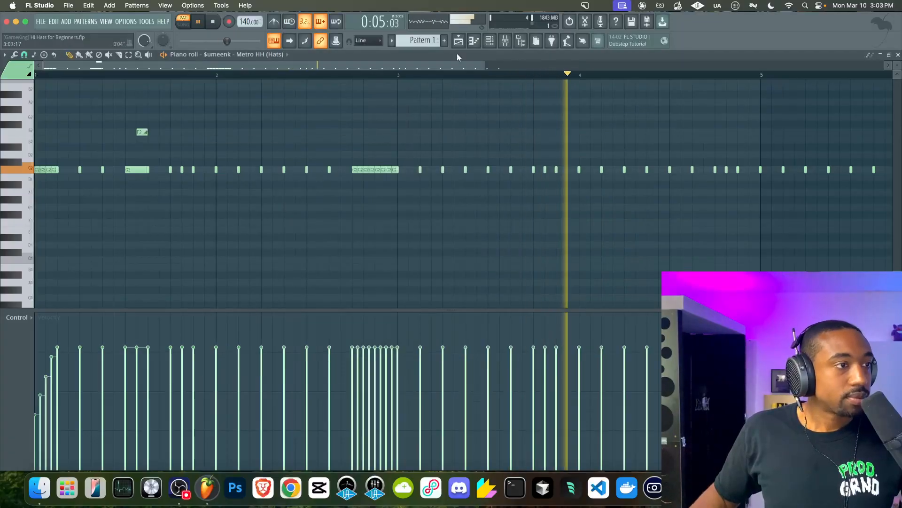
left_click(505, 40)
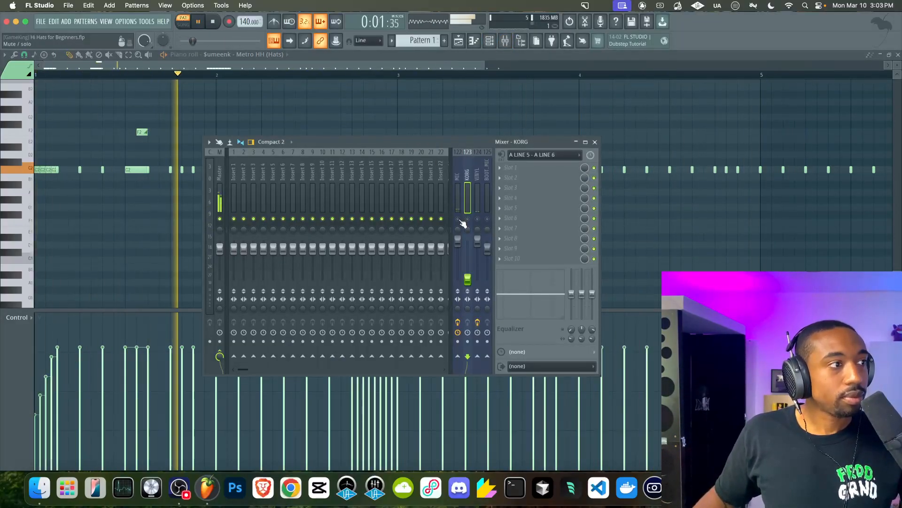
key("space")
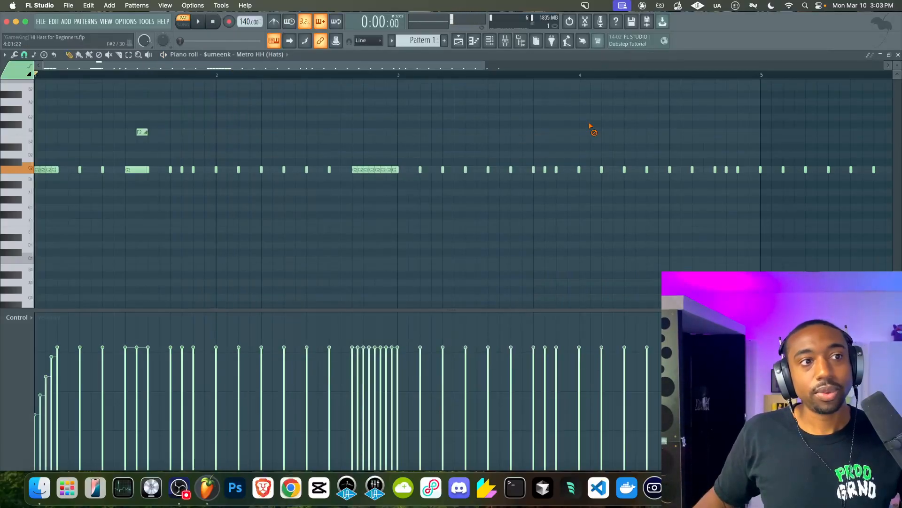
Select all the hi-hat notes and transpose them up three octaves
left_click(594, 141)
scroll(593, 131, "down", 3)
left_click_drag(613, 158, 35, 155)
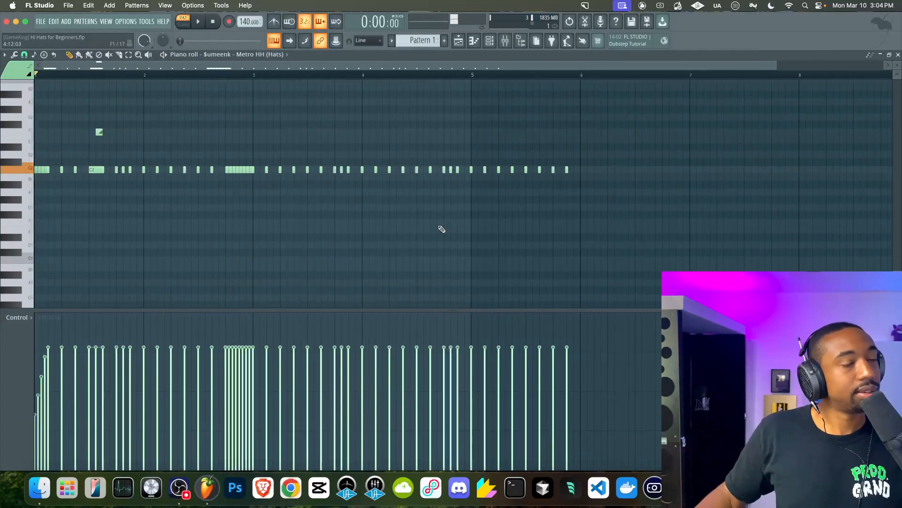
left_click_drag(695, 233, 32, 107)
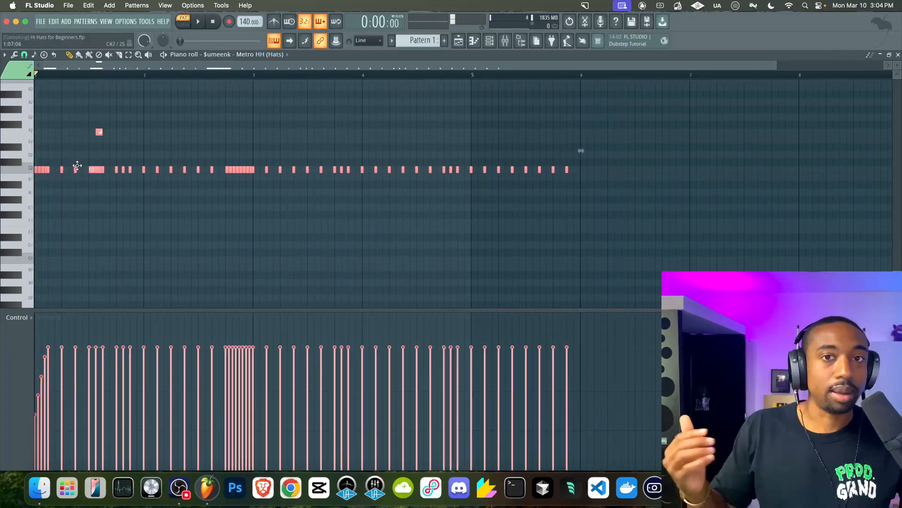
key("ctrl+Up")
key("ctrl+Up")
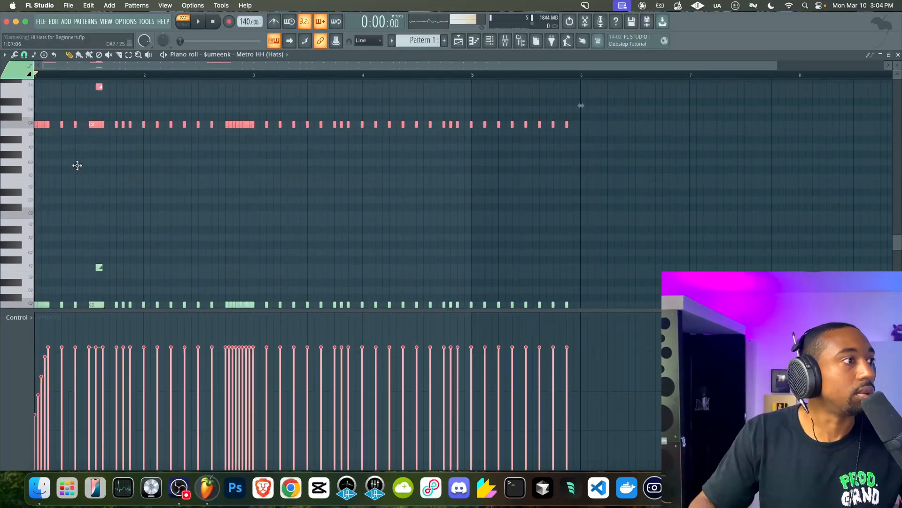
key("ctrl+Up")
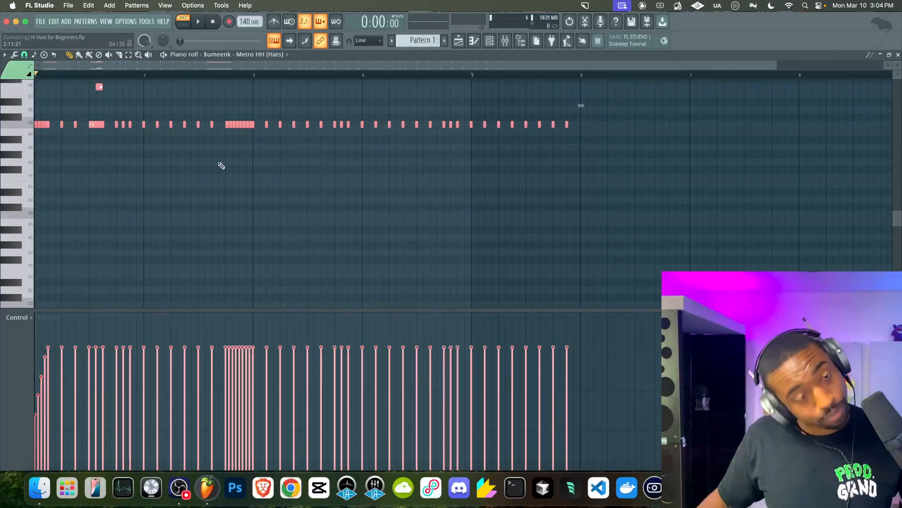
left_click(280, 146, "super")
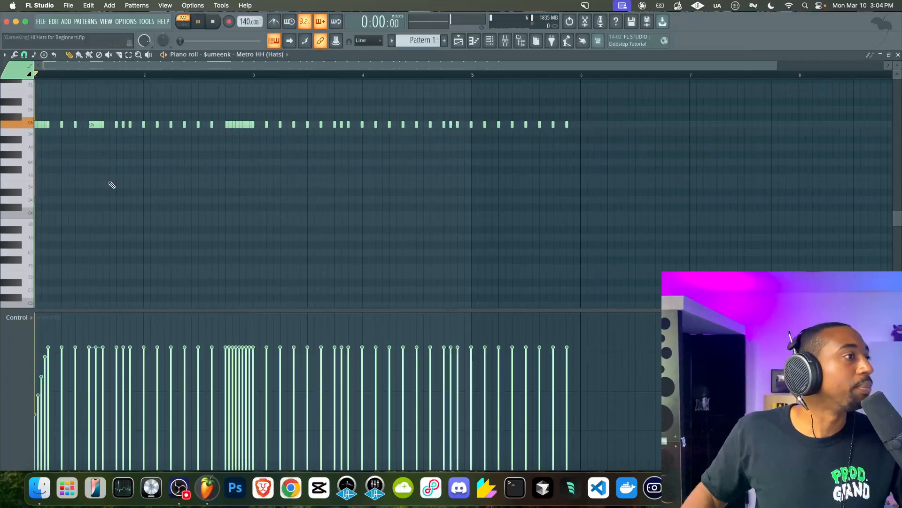
Transpose the hi-hat notes back down three octaves, select all, and undo the last transposition
key("ctrl+Down")
key("ctrl+Down")
key("ctrl+Down")
key("ctrl+a")
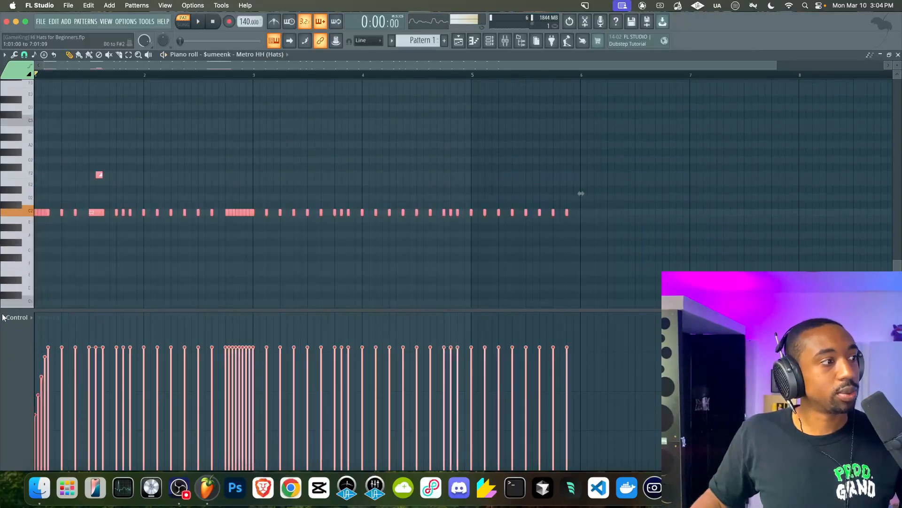
key("ctrl+z")
scroll(93, 199, "up", 3)
scroll(91, 244, "up", 2)
scroll(93, 243, "up", 2)
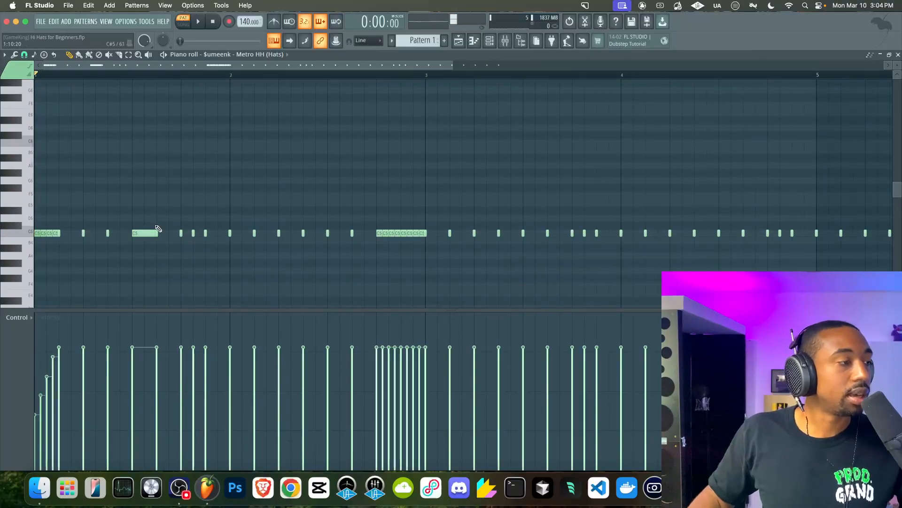
Add two lower-pitched hi-hat notes in bar 1 and copy them into bar 3
scroll(150, 230, "down", 3)
left_click_drag(110, 247, 118, 251)
key("space")
left_click(139, 248)
mouse_move(164, 259)
left_mouse_down()
mouse_move(102, 247)
mouse_move(371, 250)
left_mouse_up()
left_click_drag(439, 237, 329, 252)
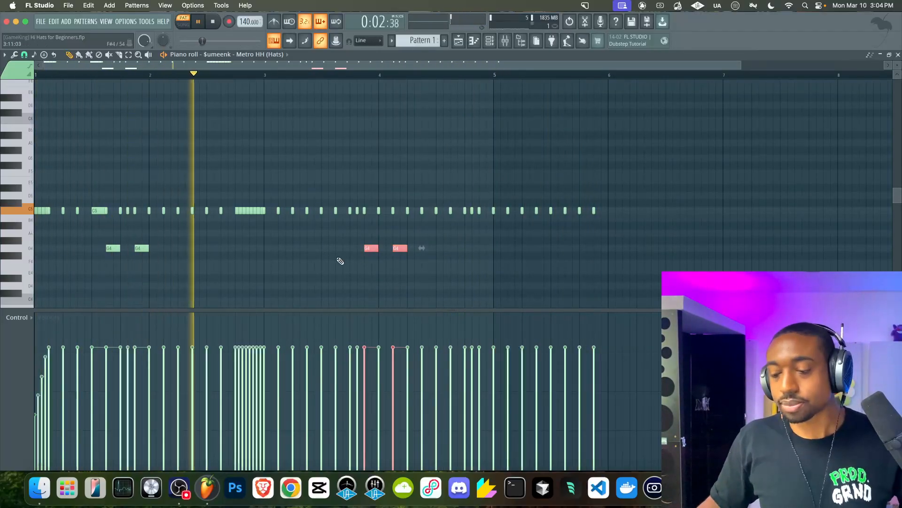
left_click_drag(473, 251, 446, 250)
Lower the velocity of the four lower-pitched hi-hat notes and deselect them
mouse_move(421, 390)
left_mouse_down()
mouse_move(337, 393)
mouse_move(72, 352)
mouse_move(91, 362)
mouse_move(367, 361)
left_mouse_up()
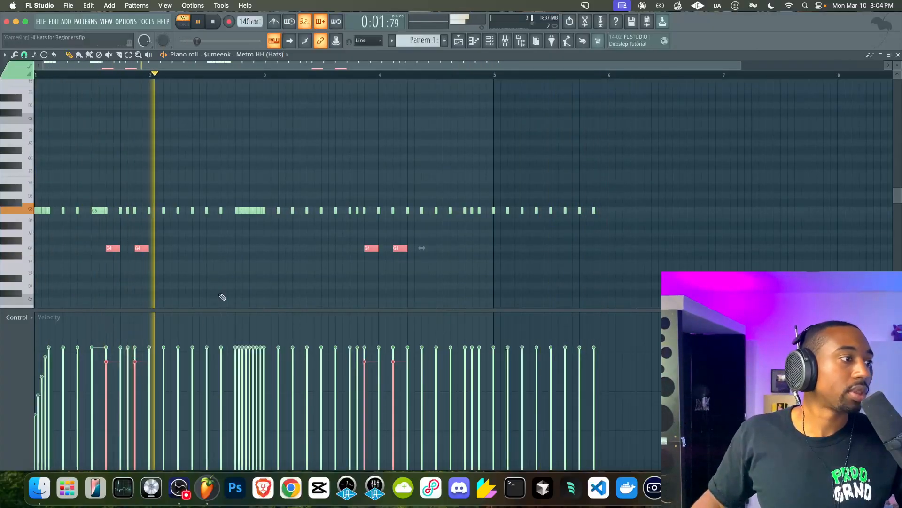
mouse_move(247, 335)
left_mouse_down()
mouse_move(359, 333)
mouse_move(336, 343)
mouse_move(133, 339)
mouse_move(157, 336)
left_mouse_up()
left_click(298, 264)
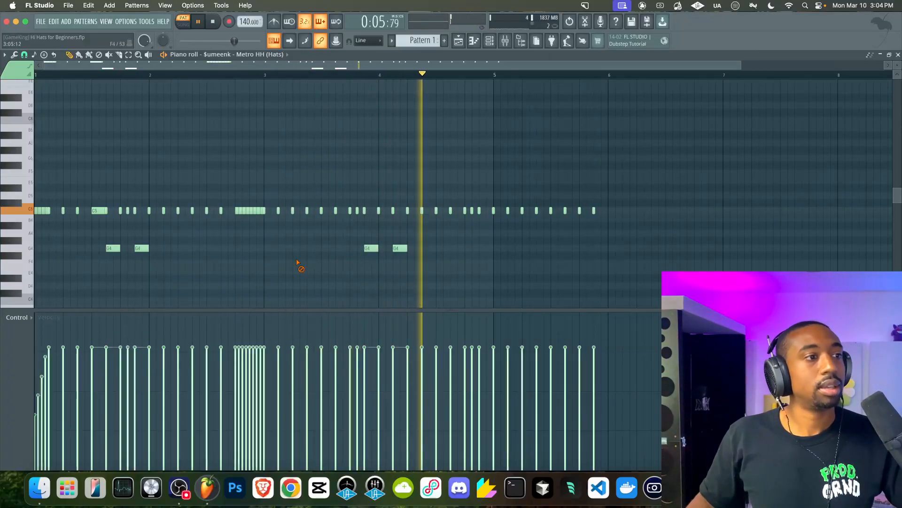
Open the channel rack, stop playback, and clear the Metro HH notes
left_click(489, 41)
key("space")
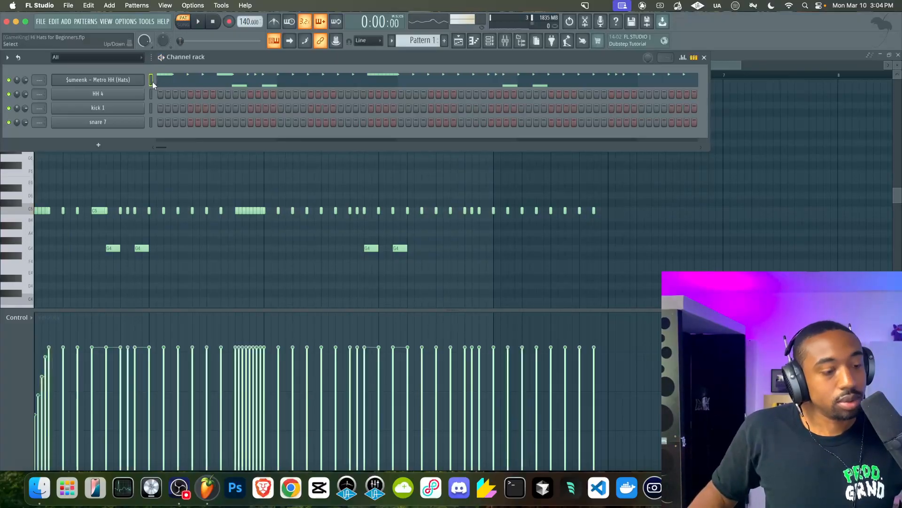
key("super+x")
key("z")
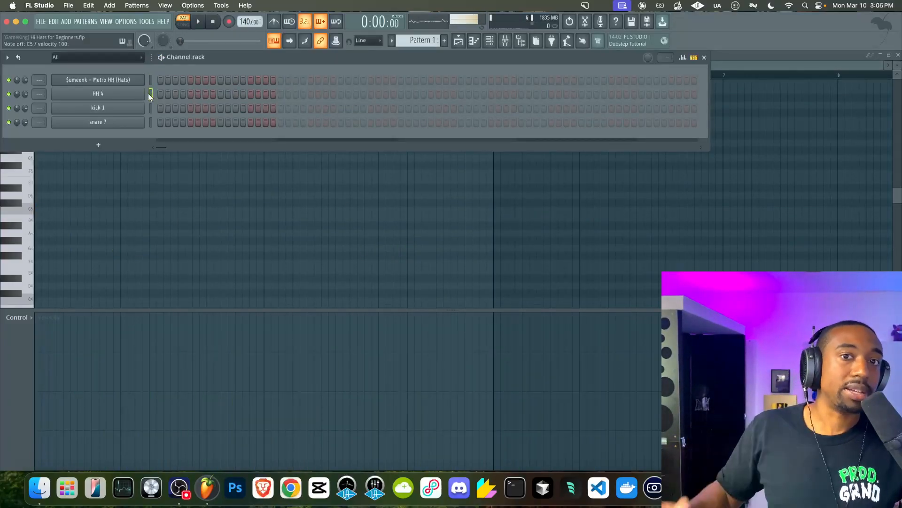
Program kicks on steps 1 and 9 and snares on steps 5 and 13, set the tempo to 90 BPM, and play
left_click(160, 108)
left_click(191, 123)
left_click(220, 109)
left_click(251, 122)
left_click_drag(249, 22, 249, 37)
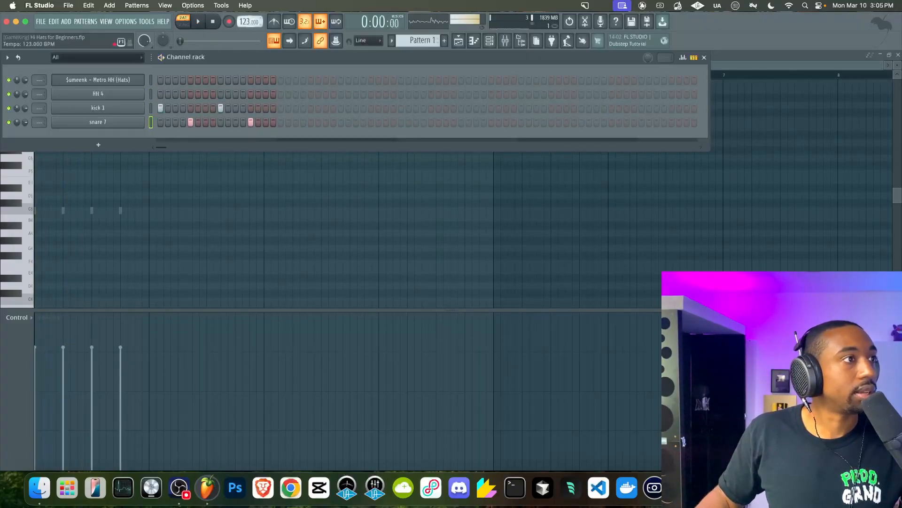
key("space")
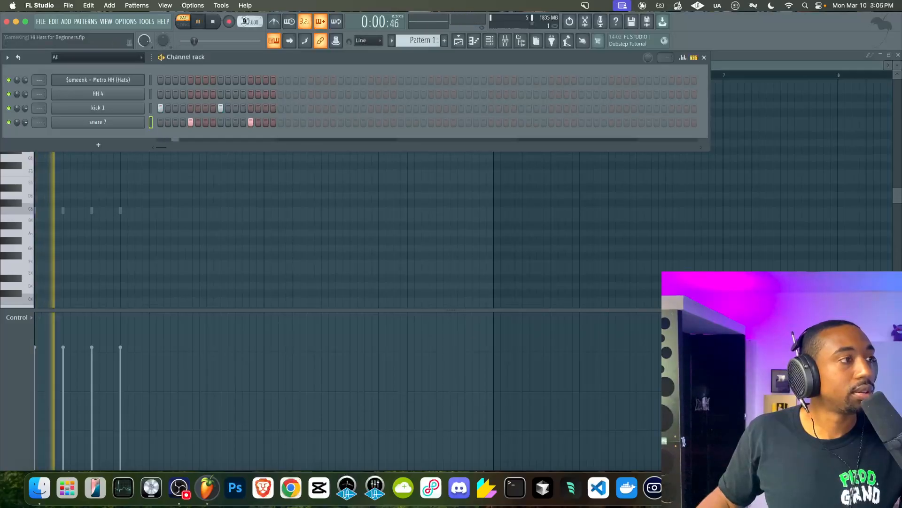
Fill the HH 4 channel with a hi-hat on every second step
right_click(147, 92)
left_click(246, 124)
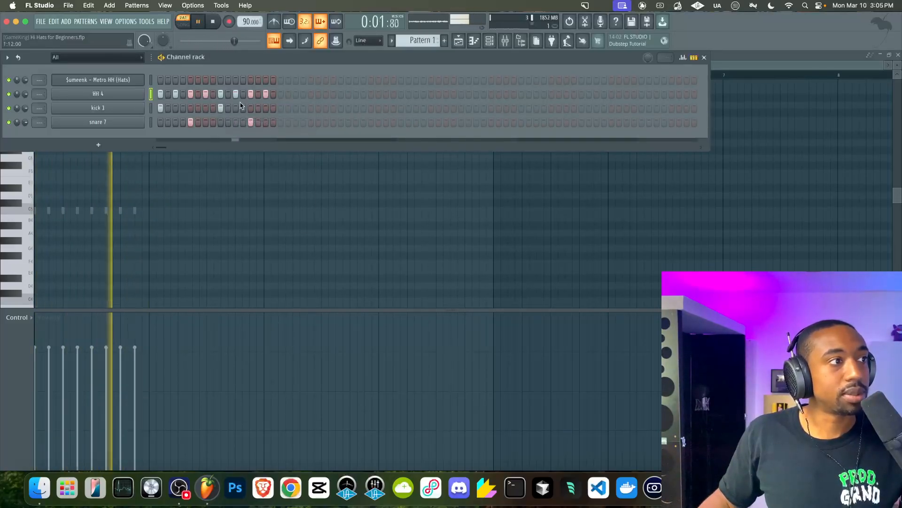
Open the playlist and place Pattern 1 at the start of Track 1
left_click(459, 41)
left_click(130, 100)
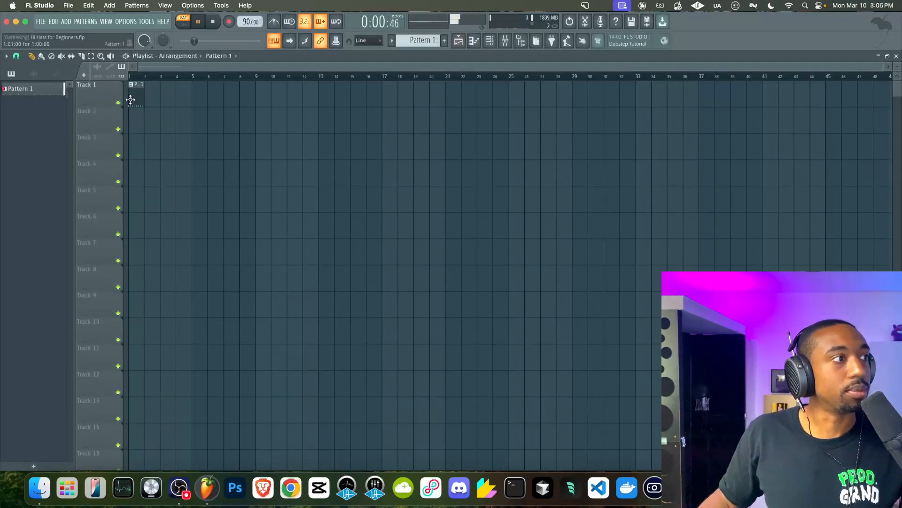
left_click(149, 99)
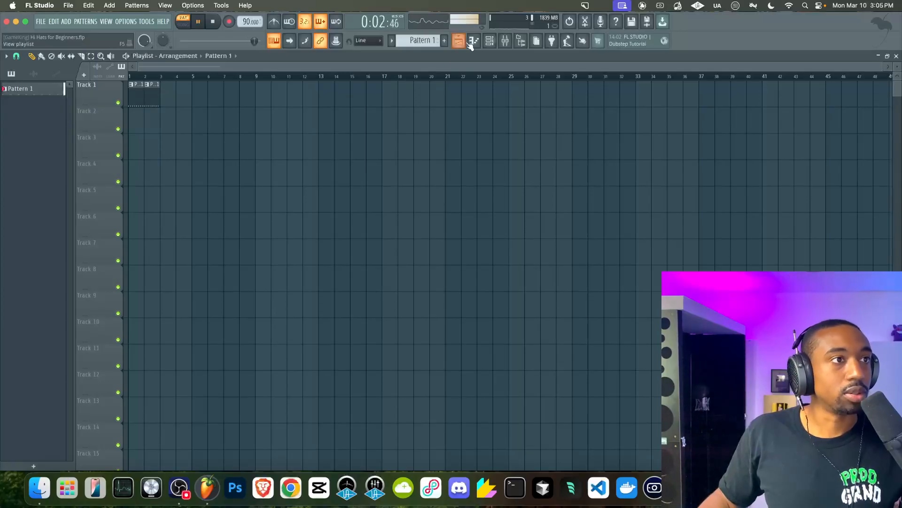
Return to the channel rack, stop playback, and clone the HH 4 channel
left_click(490, 45)
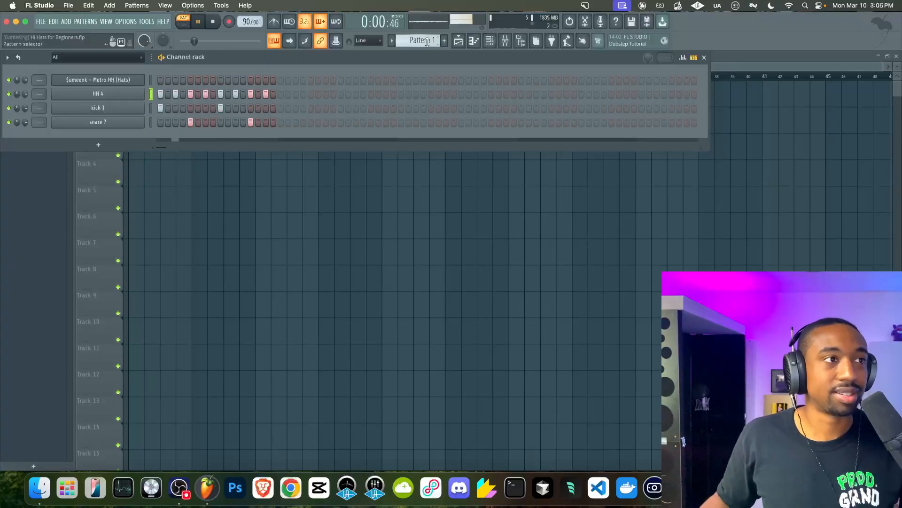
key("space")
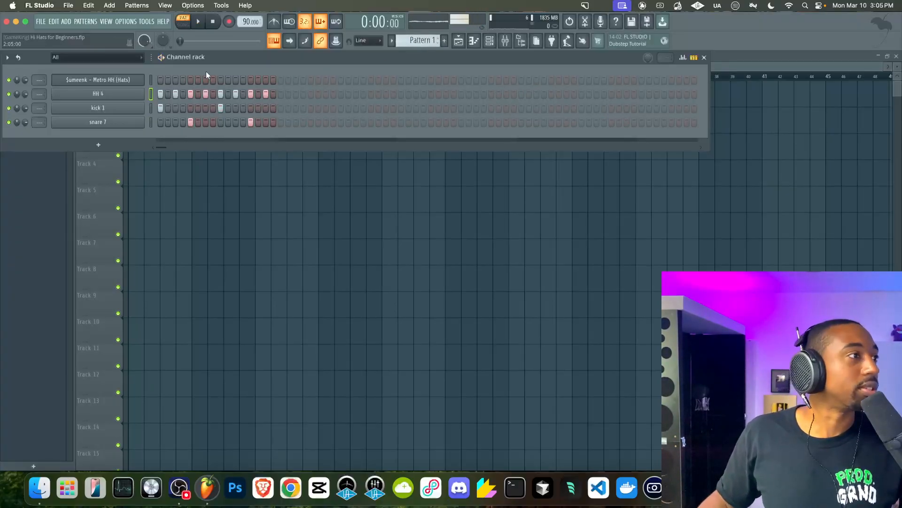
left_click(159, 202)
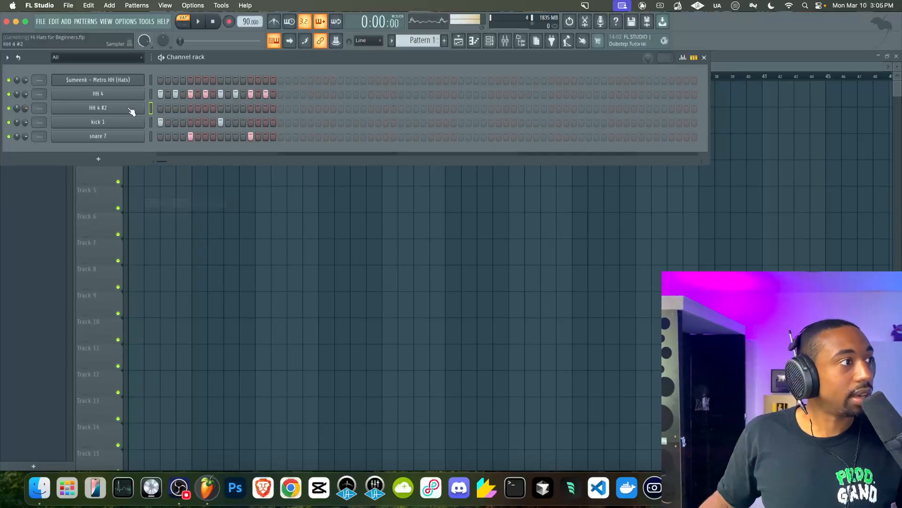
Clone the kick 1 and snare 7 channels
right_click(122, 121)
left_click(159, 231)
right_click(117, 150)
left_click(158, 259)
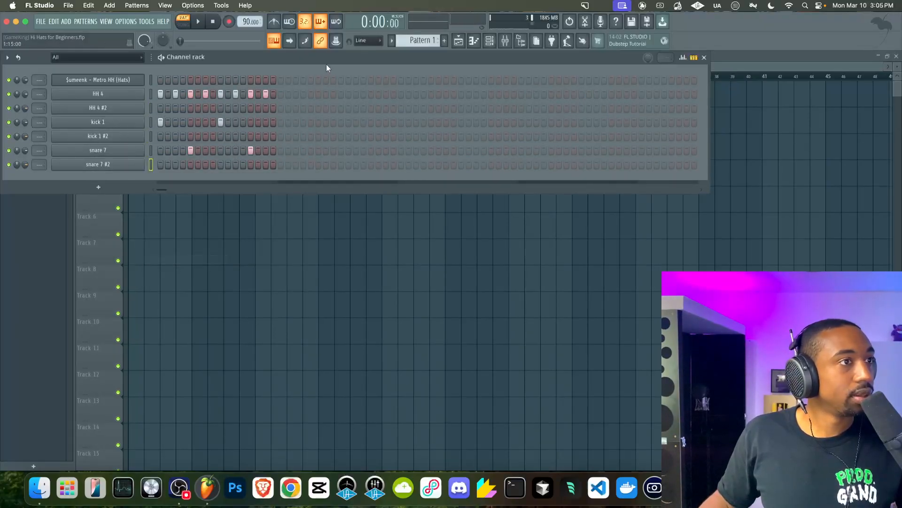
Switch to Pattern 2 and fill the HH 4 #2 channel with a hi-hat on every second step
scroll(423, 44, "down", 1)
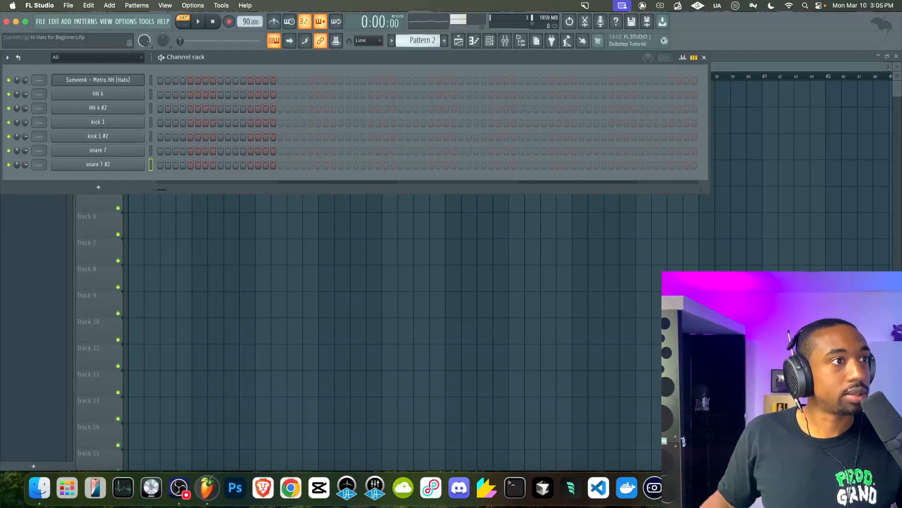
right_click(141, 111)
left_click(250, 134)
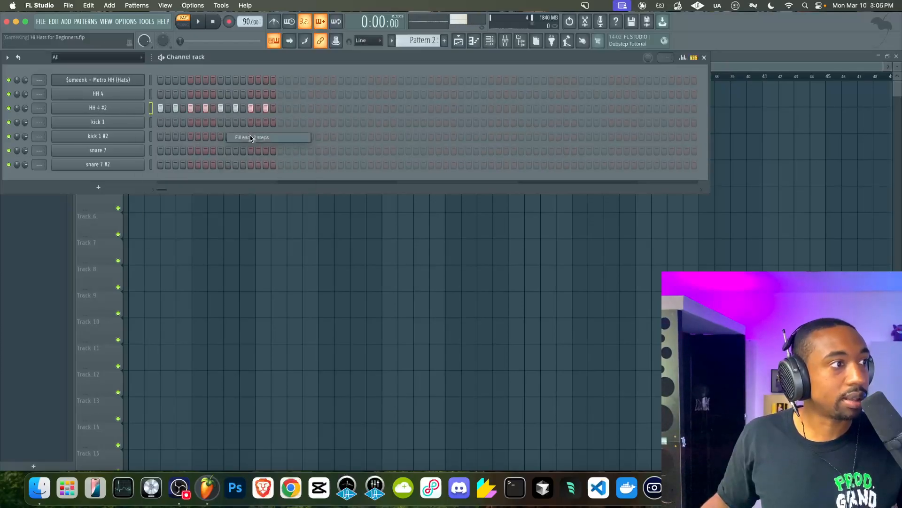
Open the HH 4 #2 channel's miscellaneous settings and nudge its time shift knob
left_click(140, 111)
left_click(128, 166)
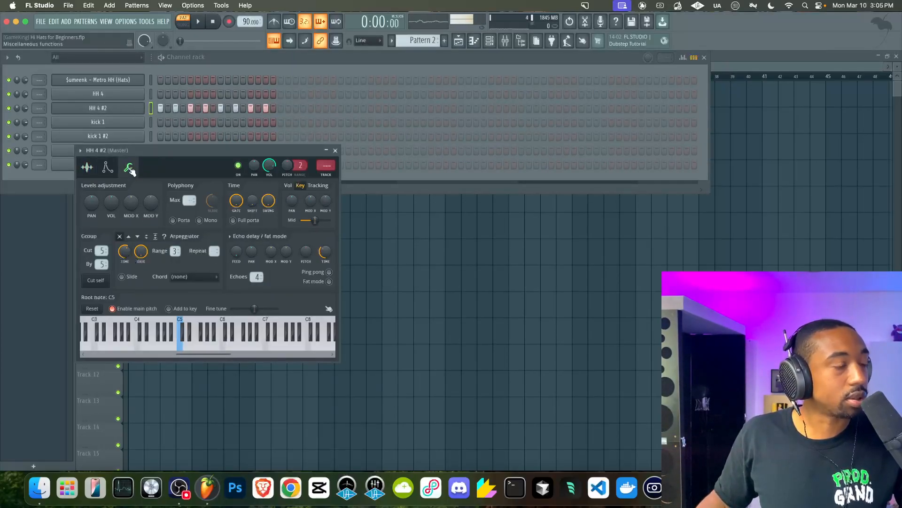
mouse_move(252, 201)
left_mouse_down()
mouse_move(252, 193)
mouse_move(251, 207)
left_mouse_up()
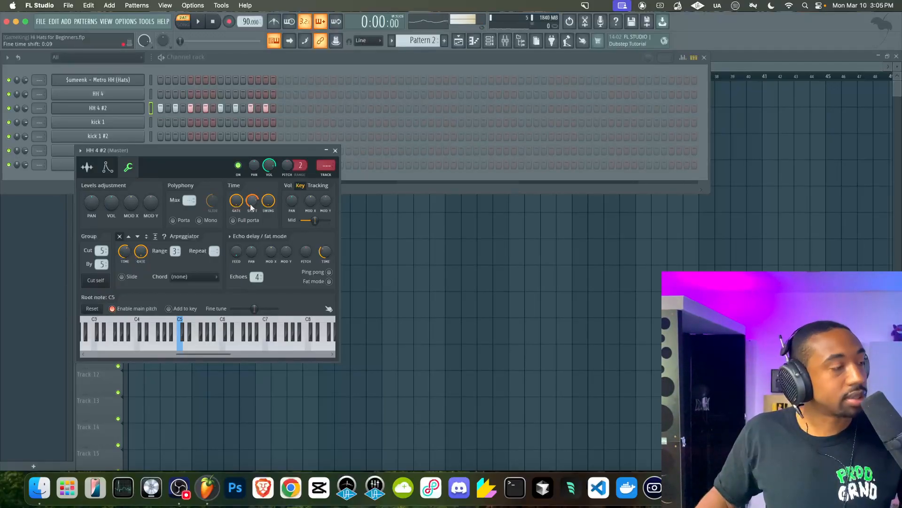
left_click(335, 150)
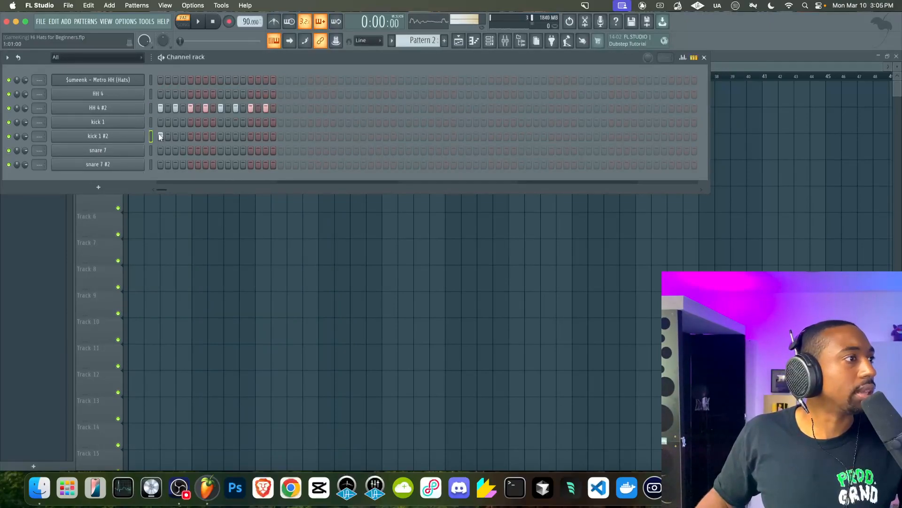
Program kick 1 #2 on steps 1 and 9 and snare 7 #2 on steps 5 and 13, and play the pattern
left_click(190, 164)
key("space")
left_click(221, 136)
left_click(250, 164)
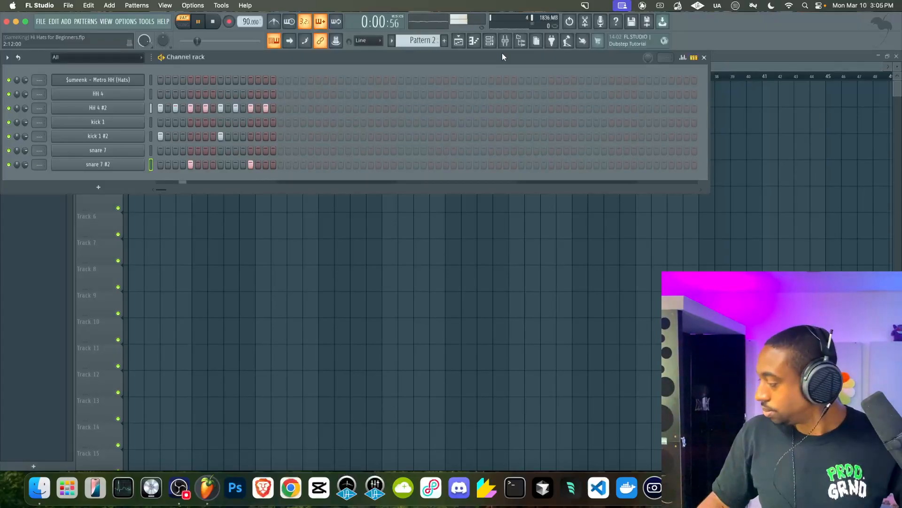
Nudge the kick 1 #2 channel's time shift knob and stop playback
left_click(139, 136)
left_click_drag(265, 214, 266, 212)
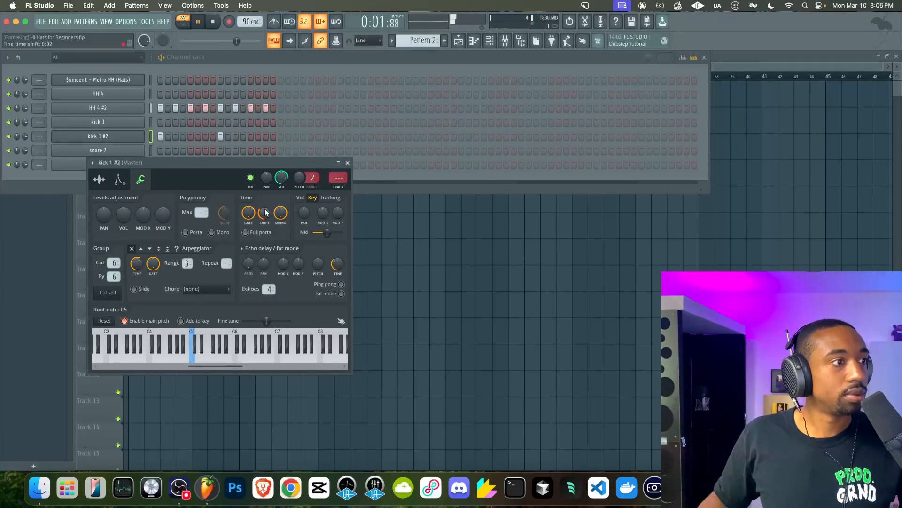
left_click(417, 255)
key("space")
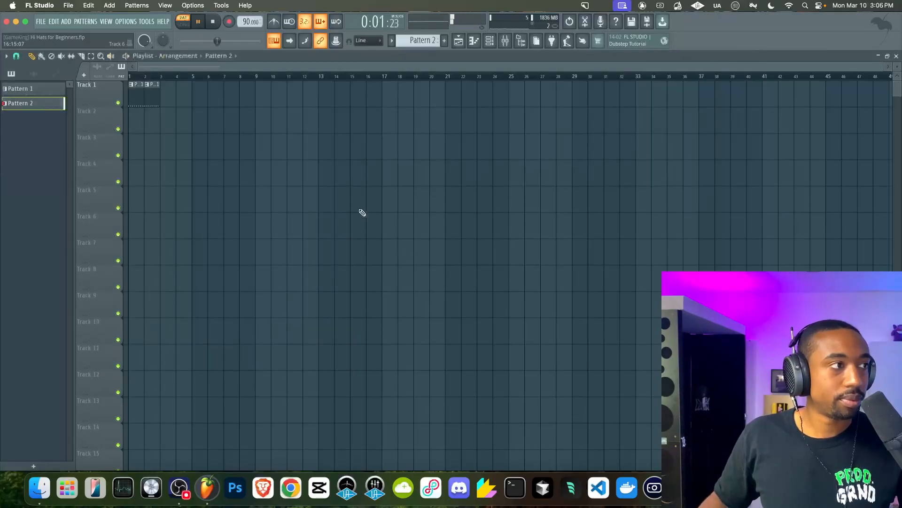
Arrange Pattern 1 across bars 1–4 and Pattern 2 across bars 5–8 on Track 1 of the playlist
mouse_move(173, 103)
left_mouse_down()
mouse_move(161, 101)
mouse_move(181, 97)
left_mouse_up()
left_click(182, 23)
scroll(184, 127, "up", 3)
left_click_drag(170, 102, 306, 101)
left_click_drag(221, 82, 143, 96)
key("ctrl+b")
left_click_drag(279, 108, 351, 95)
key("ctrl+b")
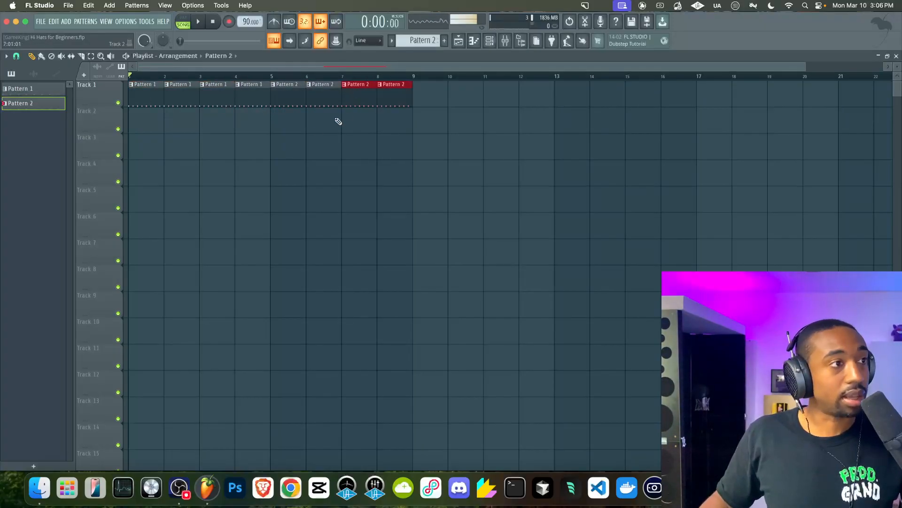
Play the arrangement in song mode, stop it, and reopen the channel rack
left_click(214, 21)
key("space")
left_click(234, 140, "ctrl")
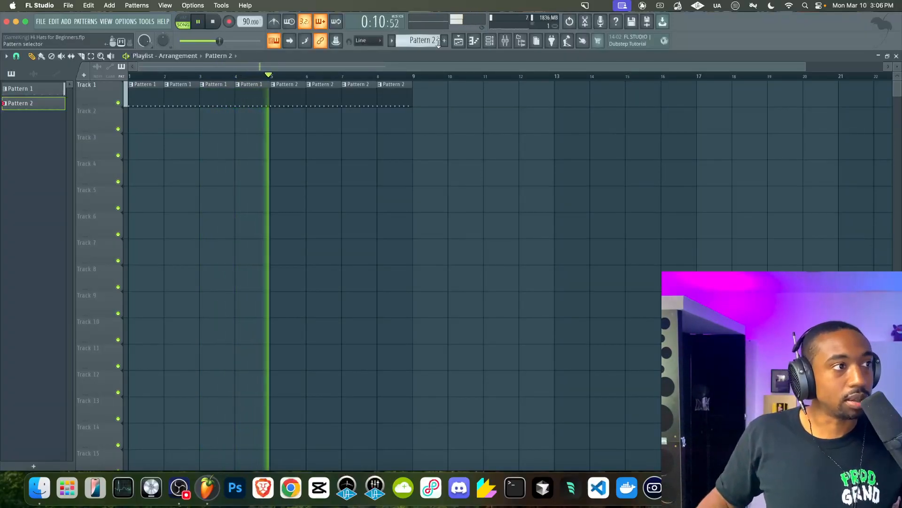
key("space")
left_click(488, 47)
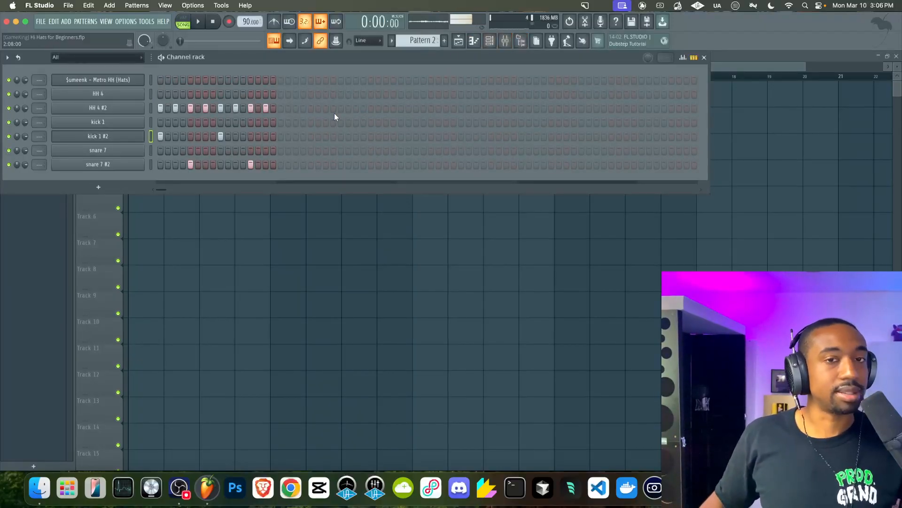
Open the graph editor for HH 4 #2 and lower the velocity of every other hi-hat
left_click(683, 57)
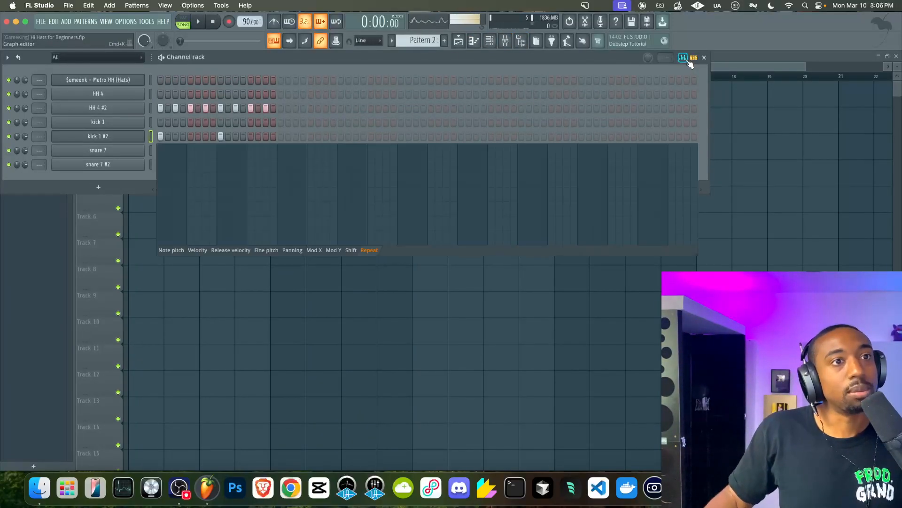
left_click(150, 108)
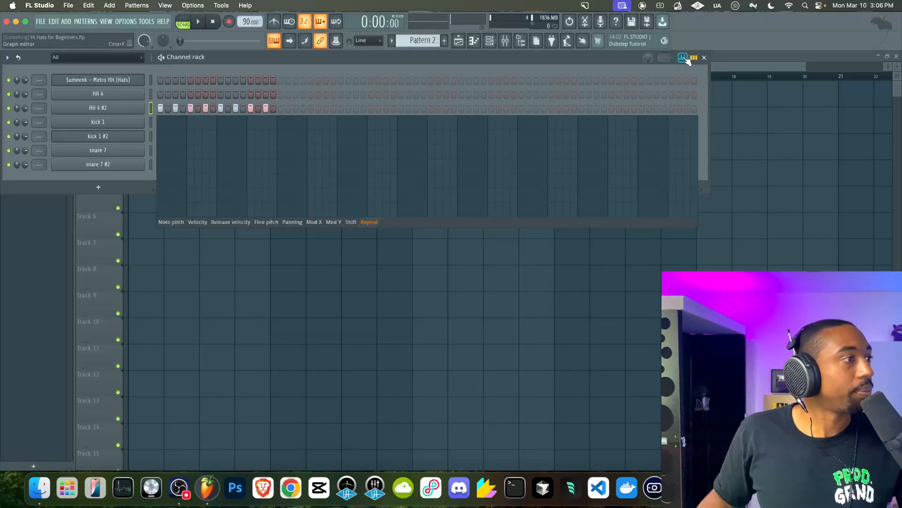
left_click(198, 222)
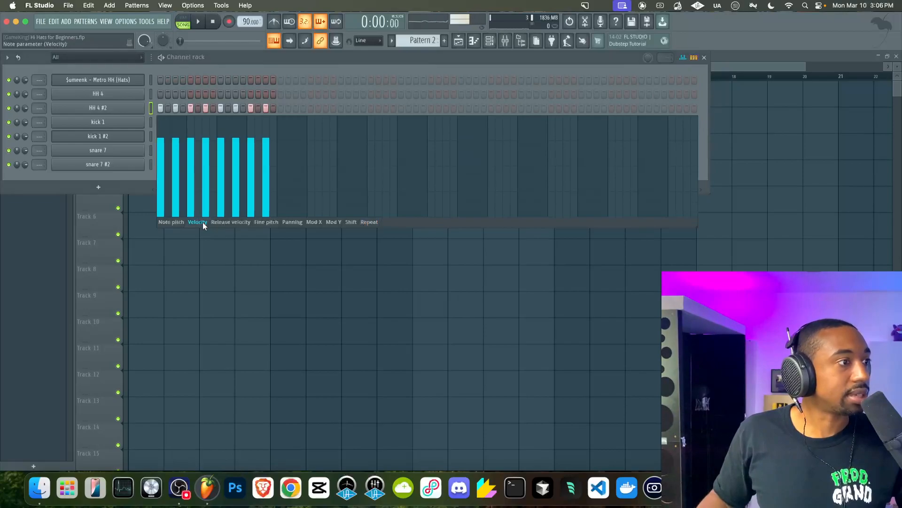
left_click(175, 151)
left_click(205, 154)
left_click(236, 154)
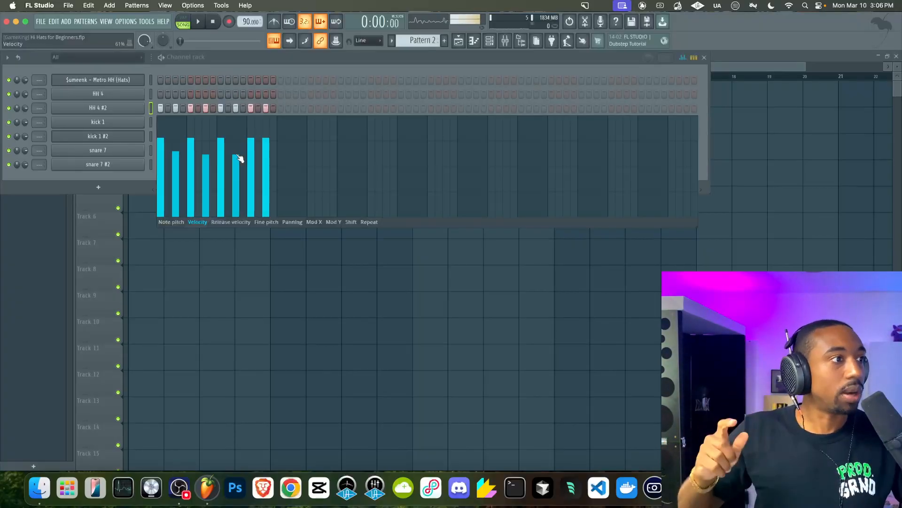
left_click_drag(263, 155, 271, 156)
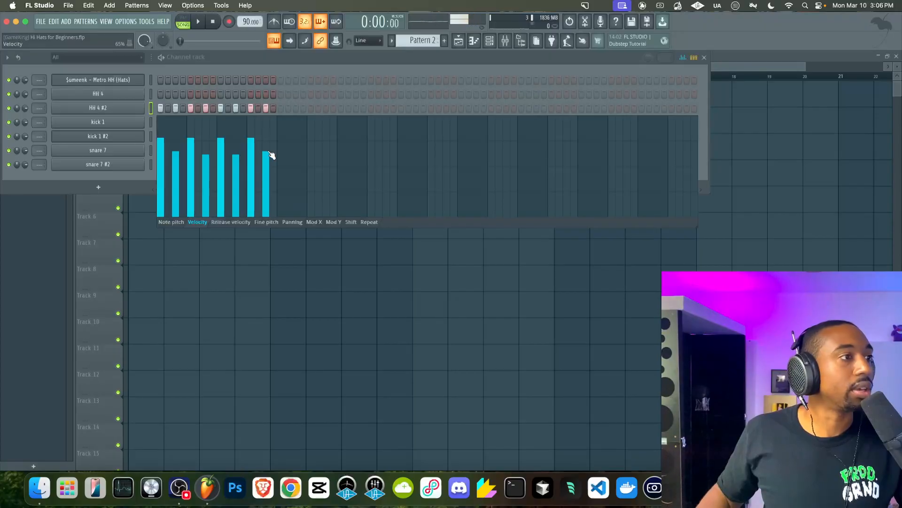
Play Pattern 2 to listen to the hi-hat velocity variation
key("space")
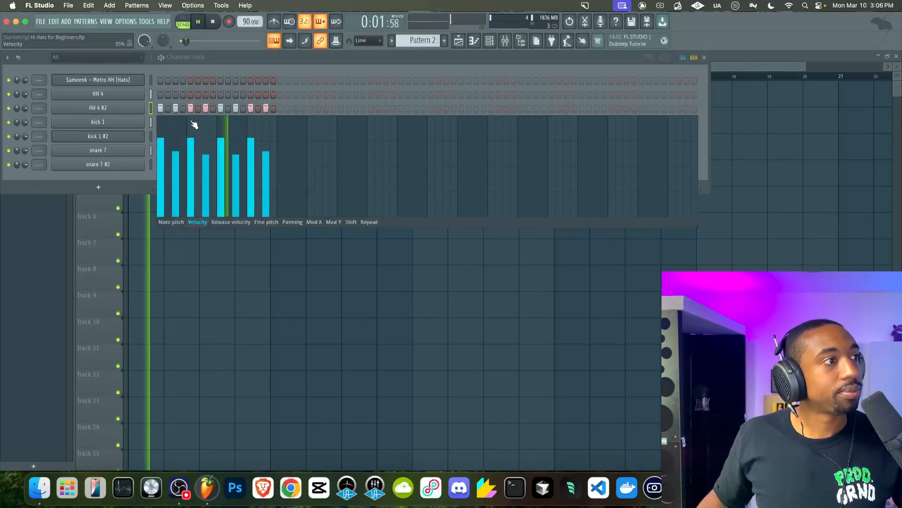
left_click(139, 109)
key("l")
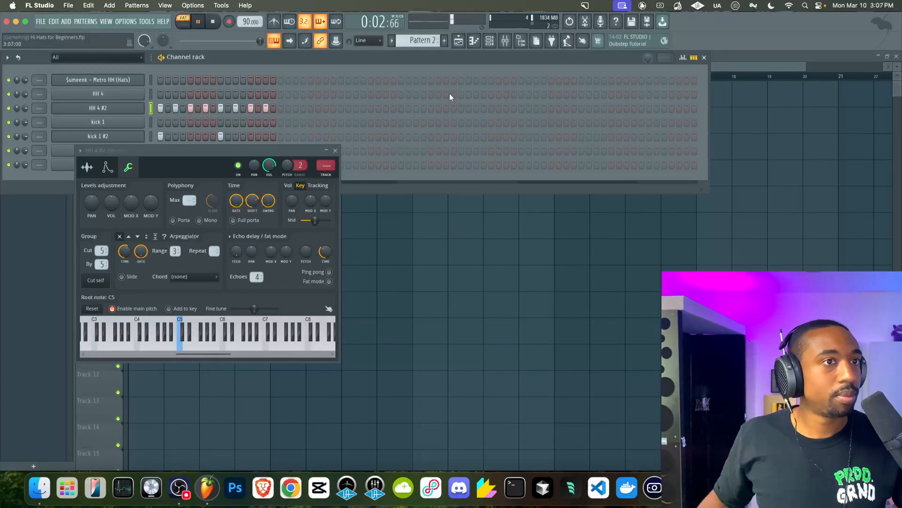
left_click(684, 58)
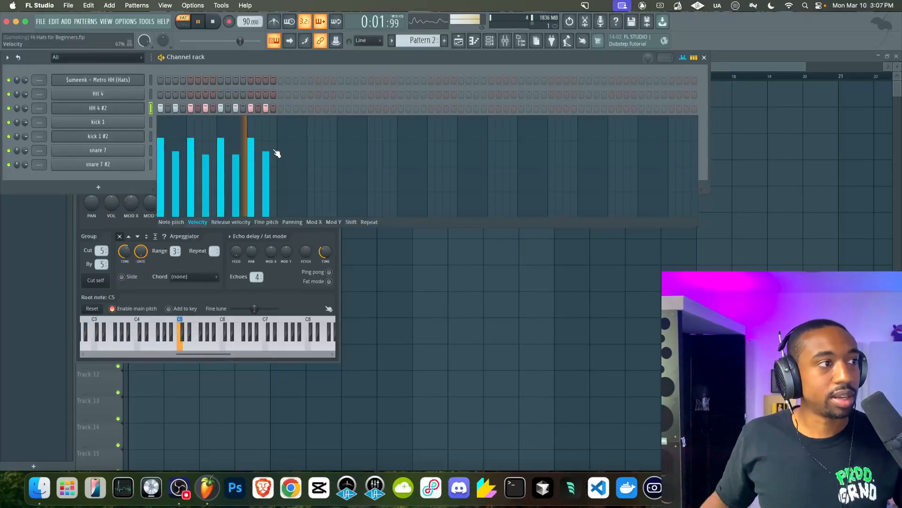
left_click(339, 235)
left_click(335, 151)
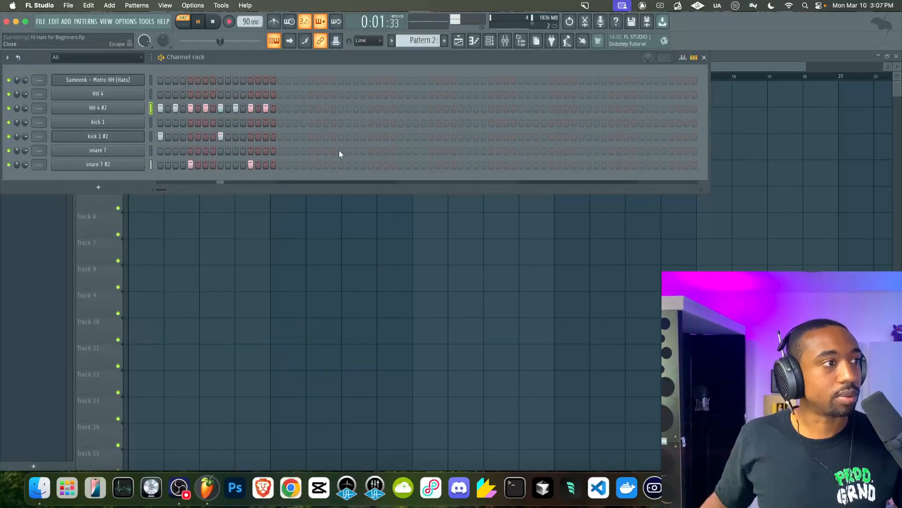
key("space")
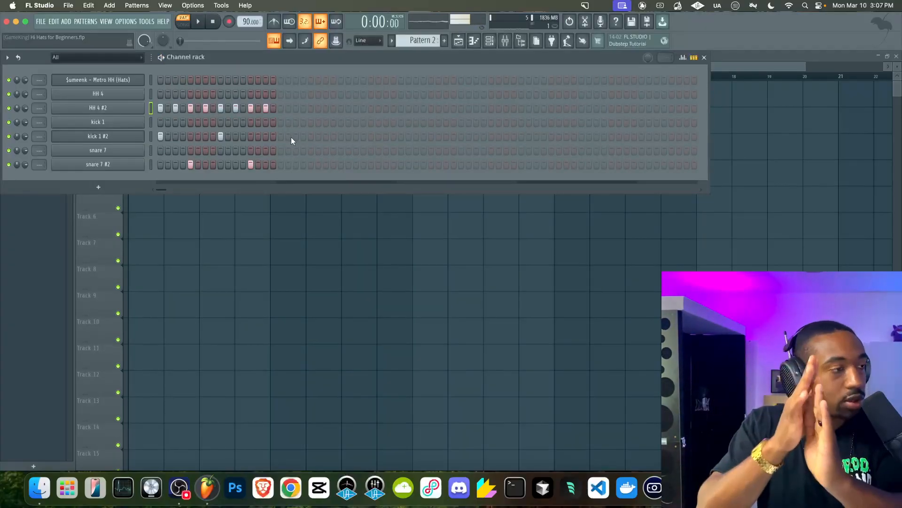
key("space")
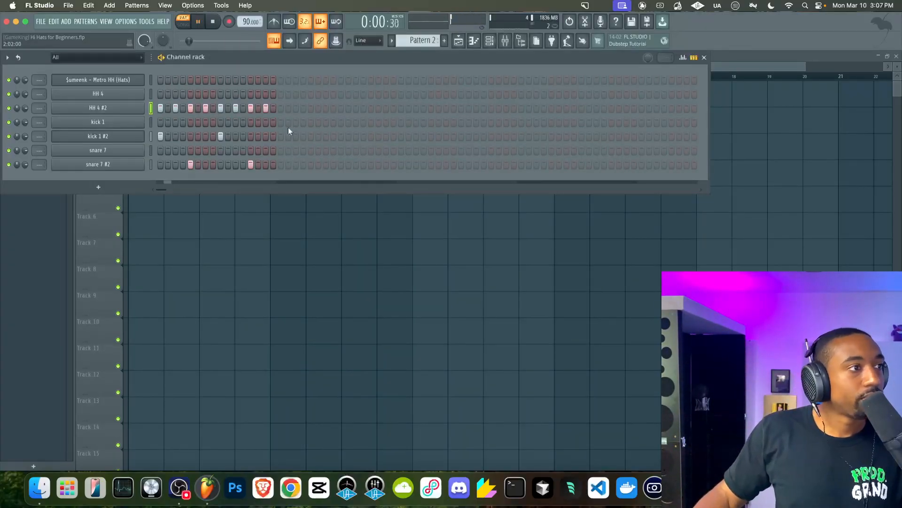
key("space")
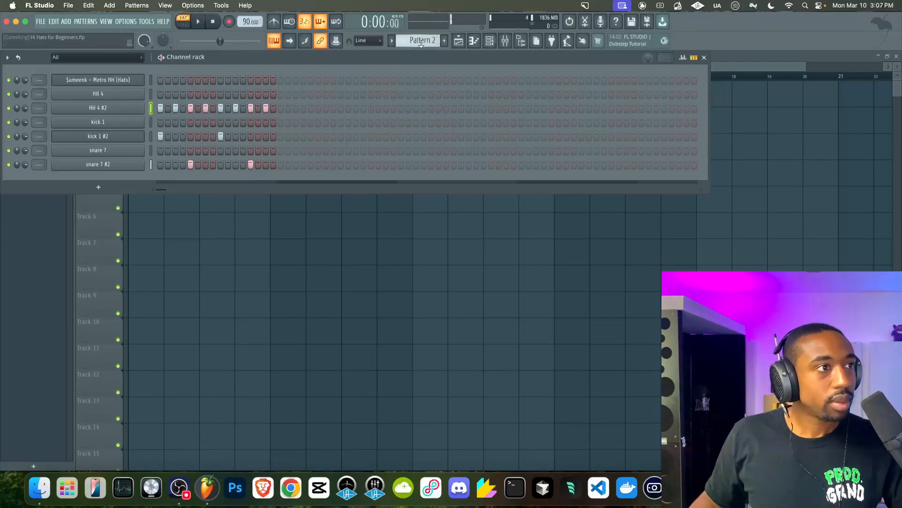
Switch to Pattern 3 and set the tempo to 144 BPM
scroll(421, 41, "down", 1)
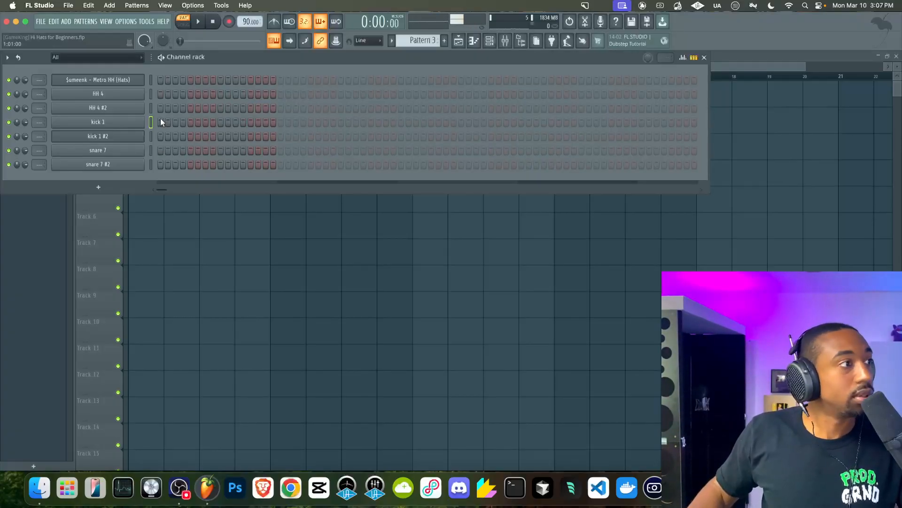
left_click_drag(256, 28, 256, 17)
left_click(151, 164)
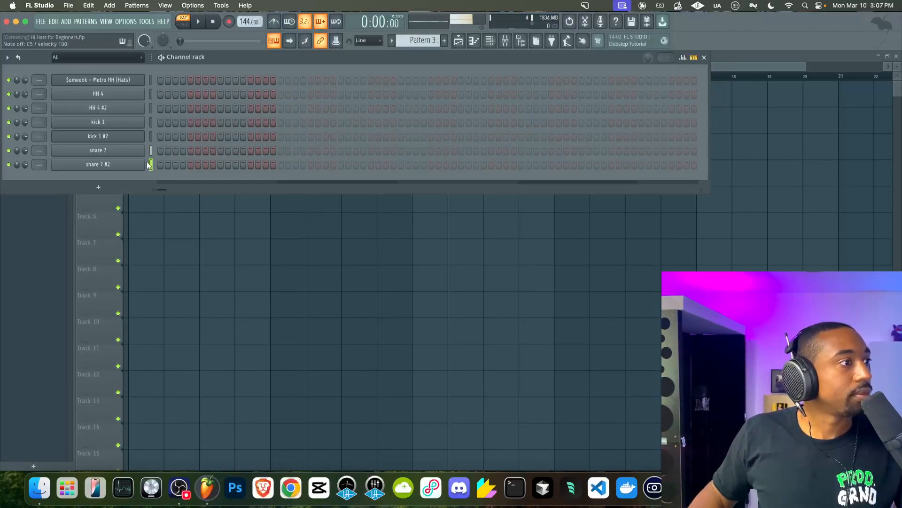
Clone the snare 7 #2 channel and open the clone's settings
right_click(128, 165)
key("l")
left_click(113, 181)
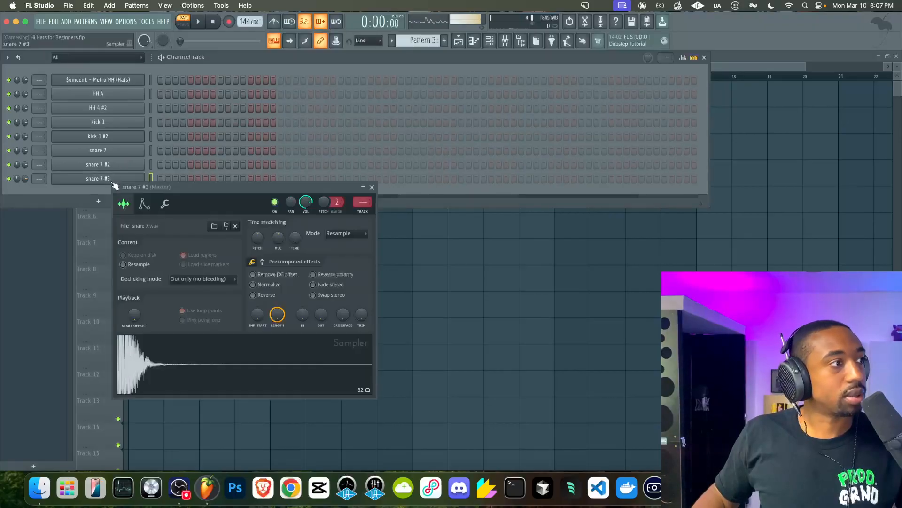
Set the snare 7 #3 channel's filter type to HP in its envelope settings
left_click(144, 204)
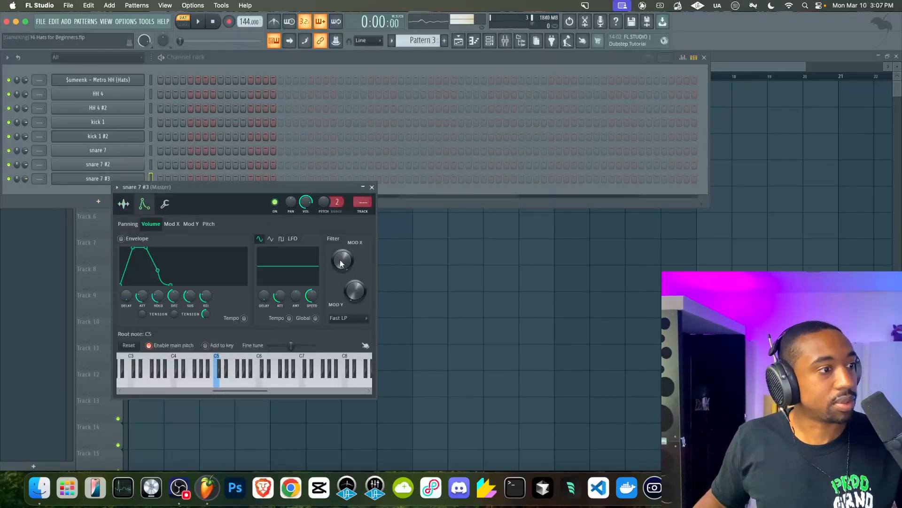
left_click(344, 318)
left_click(339, 337)
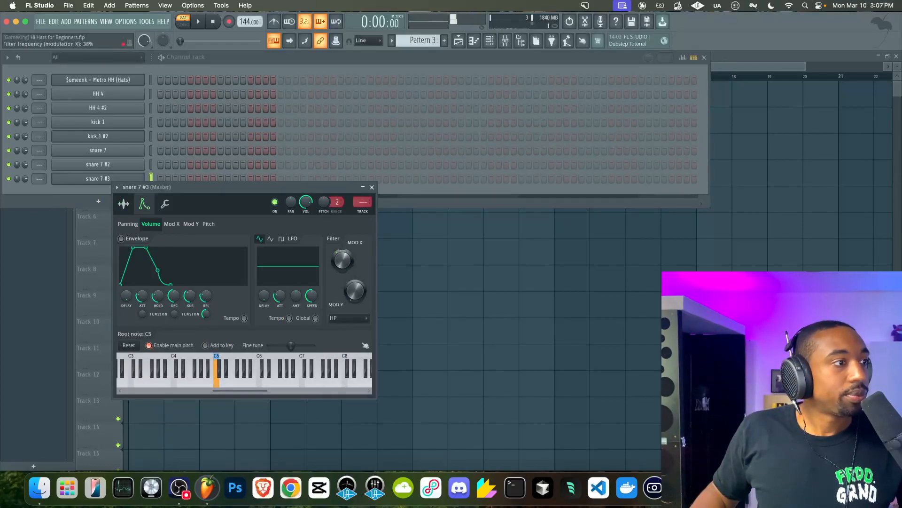
left_click(371, 187)
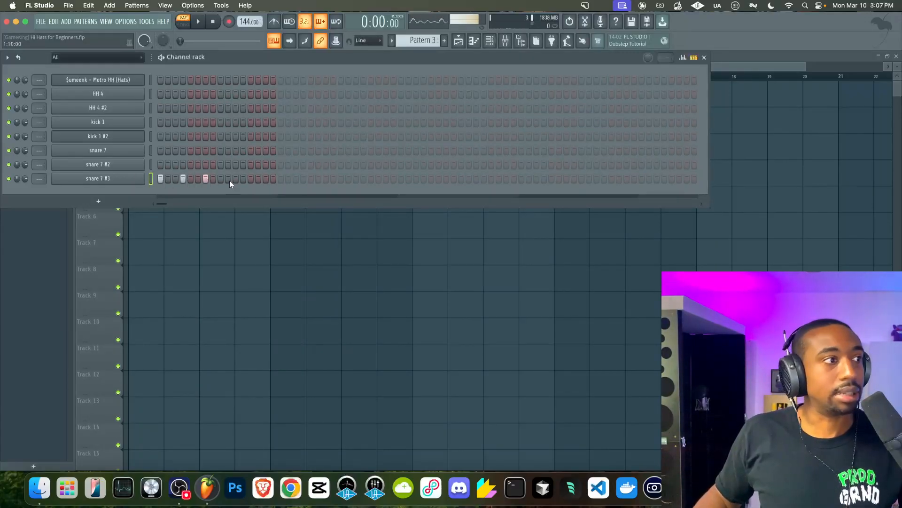
Enable the metronome and play Pattern 3 to listen
left_click(201, 22)
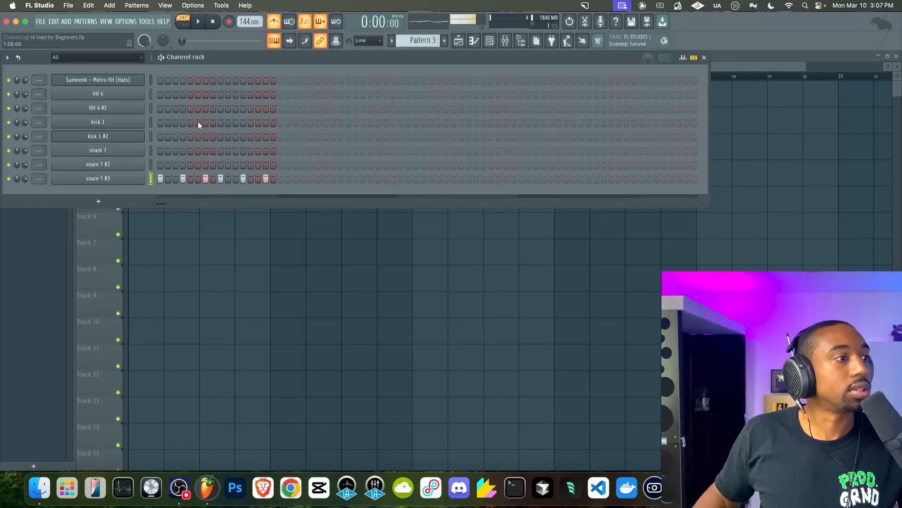
key("space")
left_click(284, 22)
left_click(273, 21)
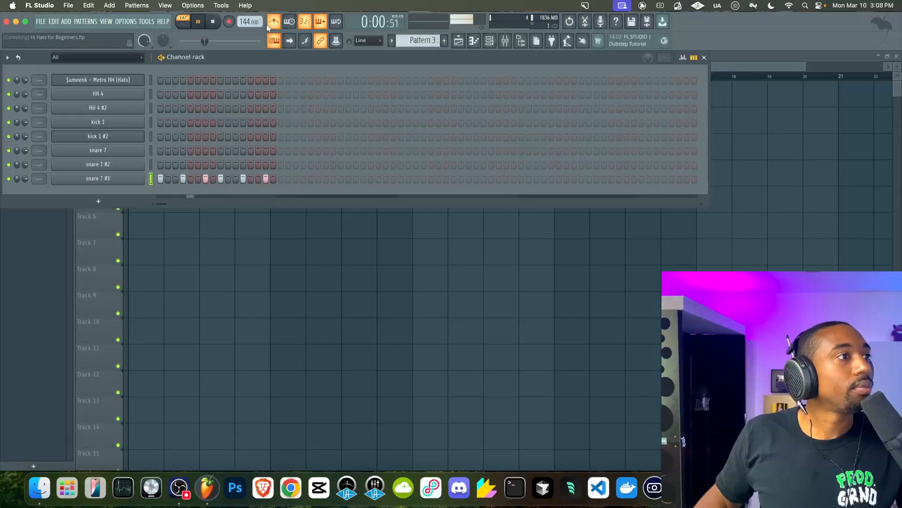
key("space")
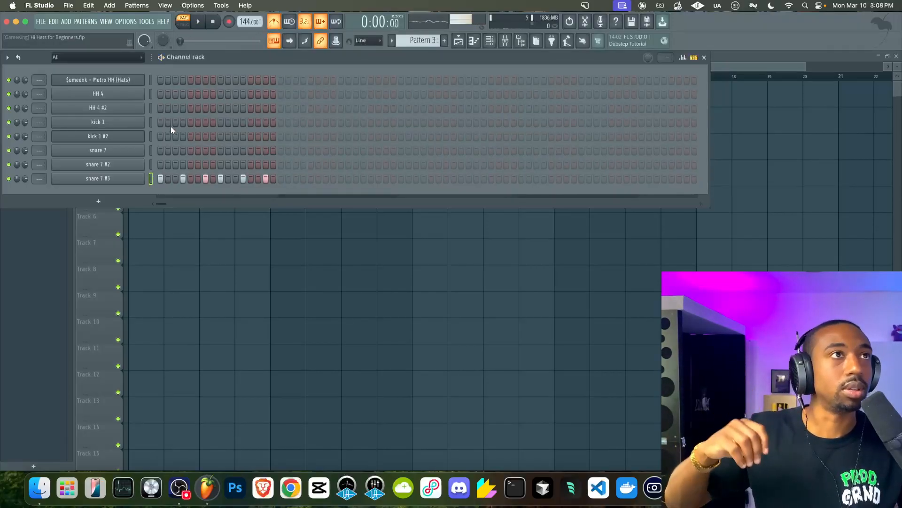
key("space")
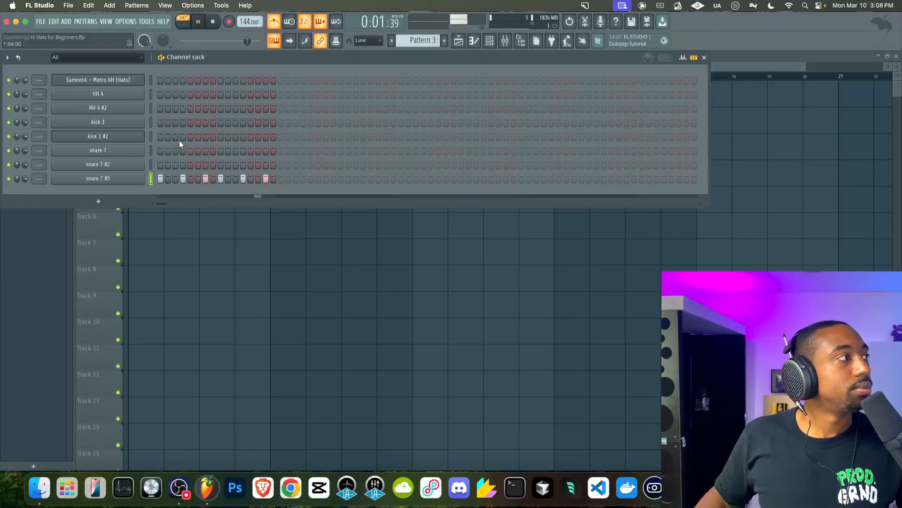
key("space")
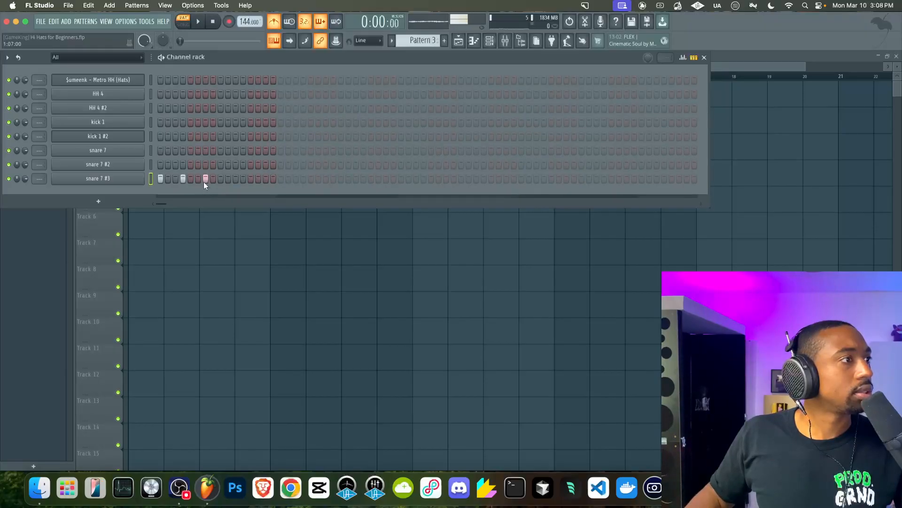
Add two steps to the HH 4 channel in Pattern 3 and play the pattern to listen
left_click(234, 94)
key("space")
left_click(249, 94)
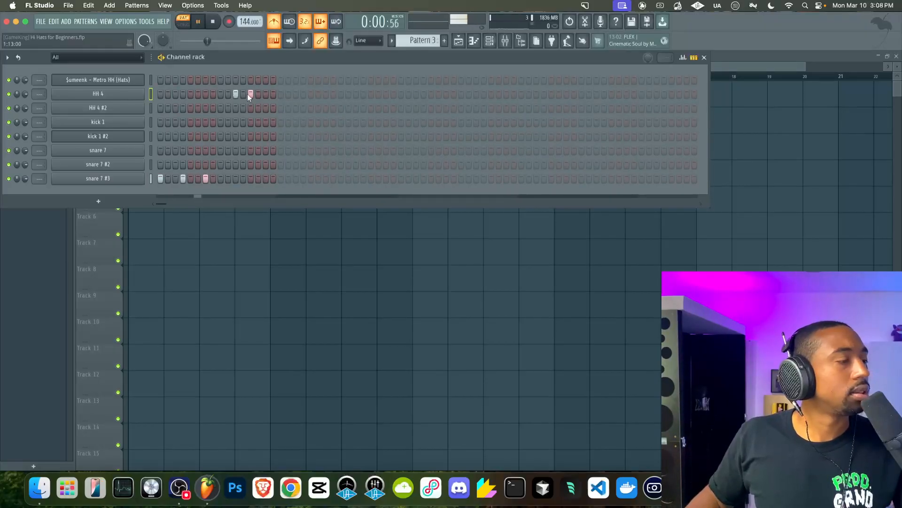
key("space")
Lower the project tempo to 108 BPM and play the pattern again
left_click_drag(242, 18, 243, 33)
key("space")
left_click(271, 23)
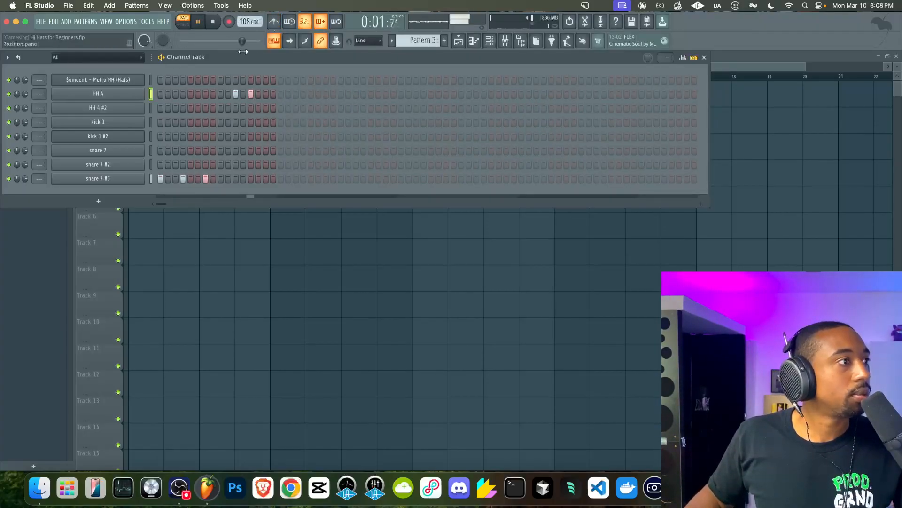
left_click(250, 122)
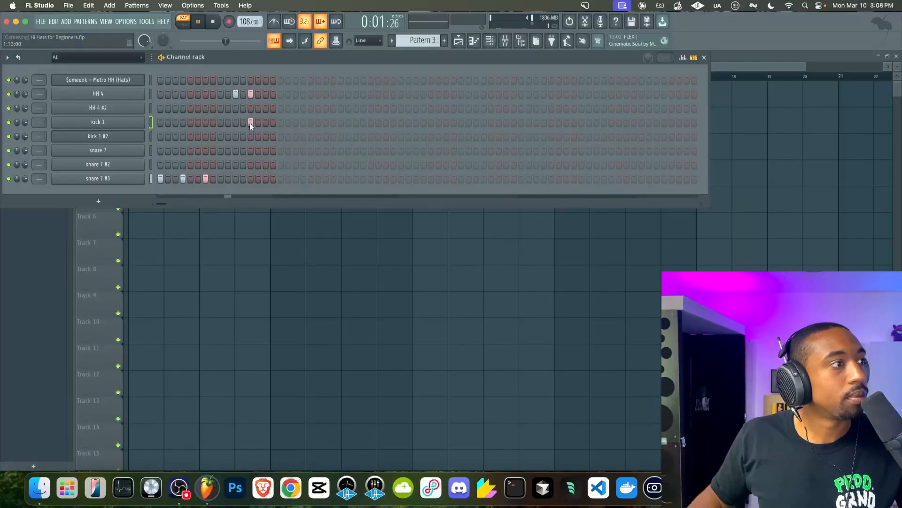
left_click(250, 122)
key("space")
left_click(252, 95)
Cut the snare 7 #3 steps and place kick 1 hits on steps 1, 4 and 7, then play the pattern
left_click(151, 179)
key("super+x")
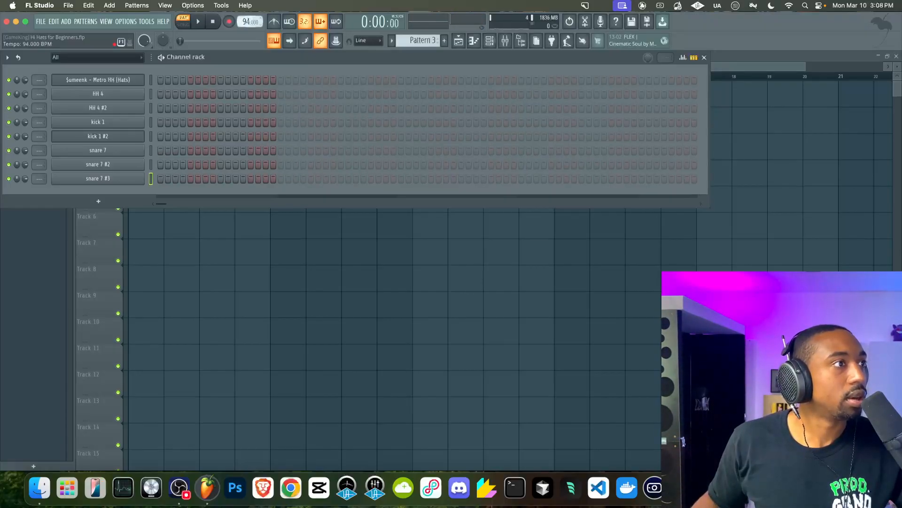
left_click(151, 122)
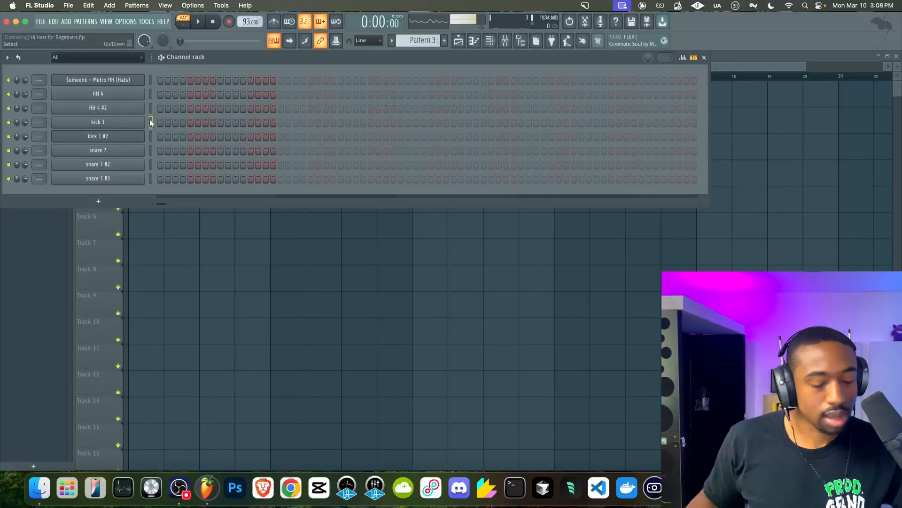
left_click(160, 122)
left_click(183, 122)
left_click(205, 122)
key("space")
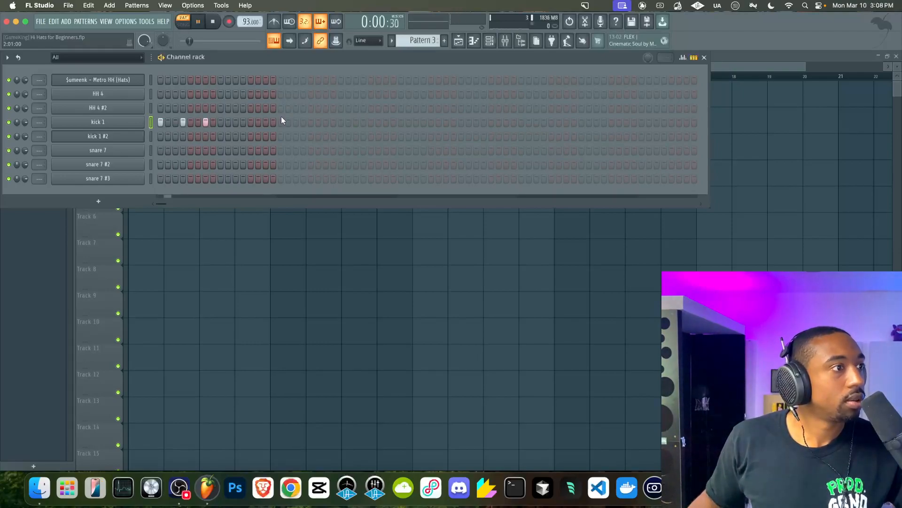
Open the mixer and reset the audio input insert's volume fader
left_click(505, 41)
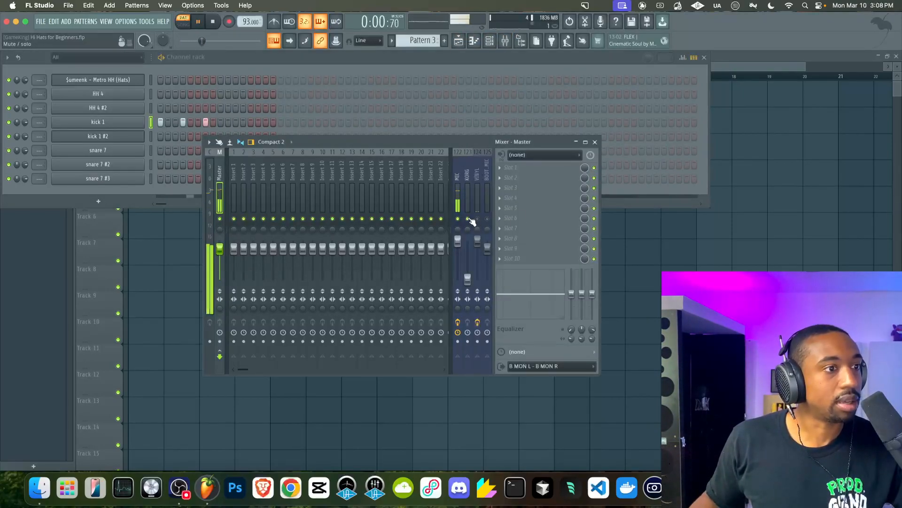
right_click(468, 278)
left_click(479, 281)
key("space")
Add a new Sampler channel to the channel rack
left_click(99, 201)
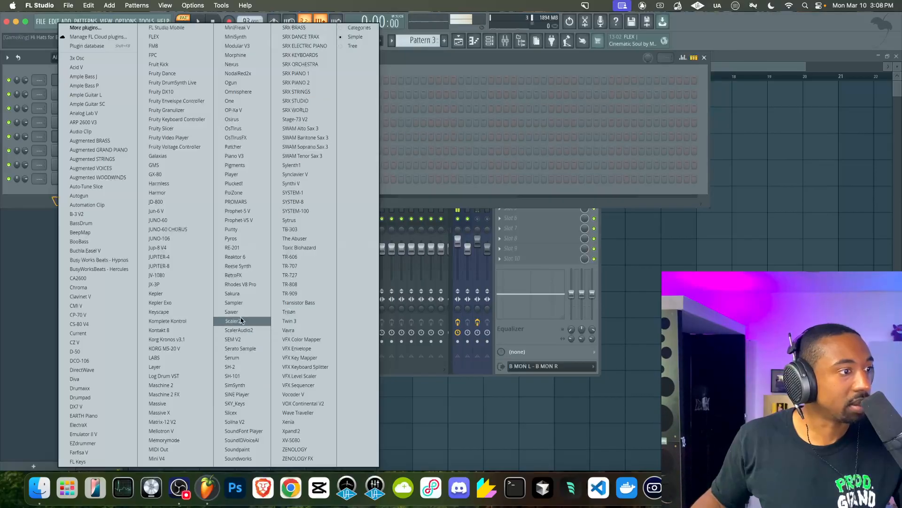
left_click(240, 302)
left_click(310, 126)
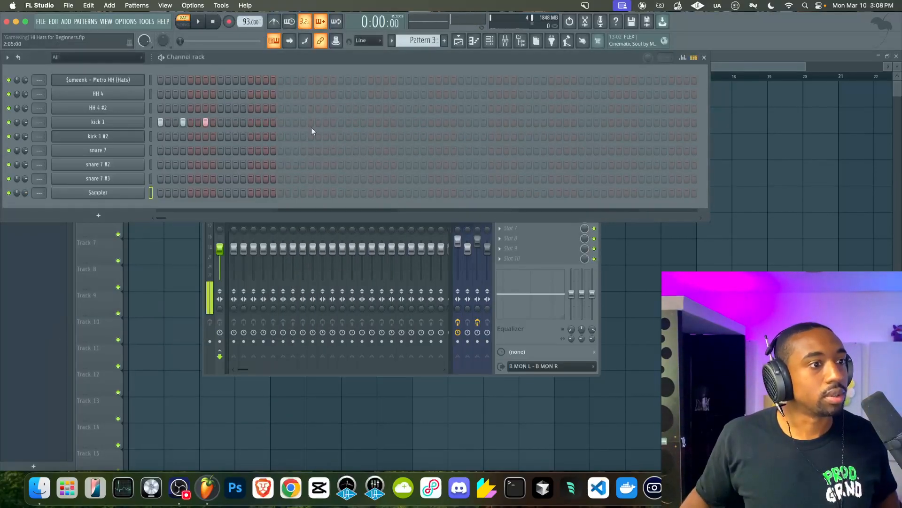
Enable the metronome and lower the KORG input track's fader in the mixer while playing, then close the mixer
left_click(519, 321)
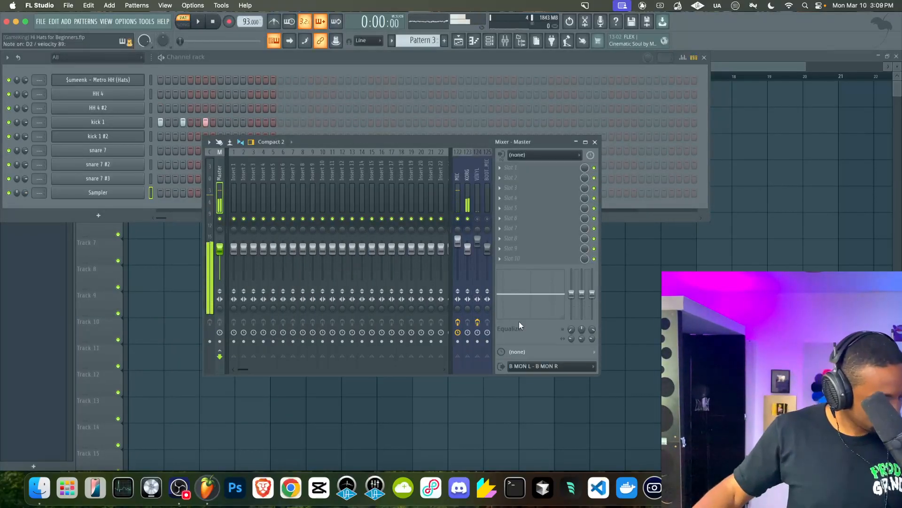
left_click(199, 22)
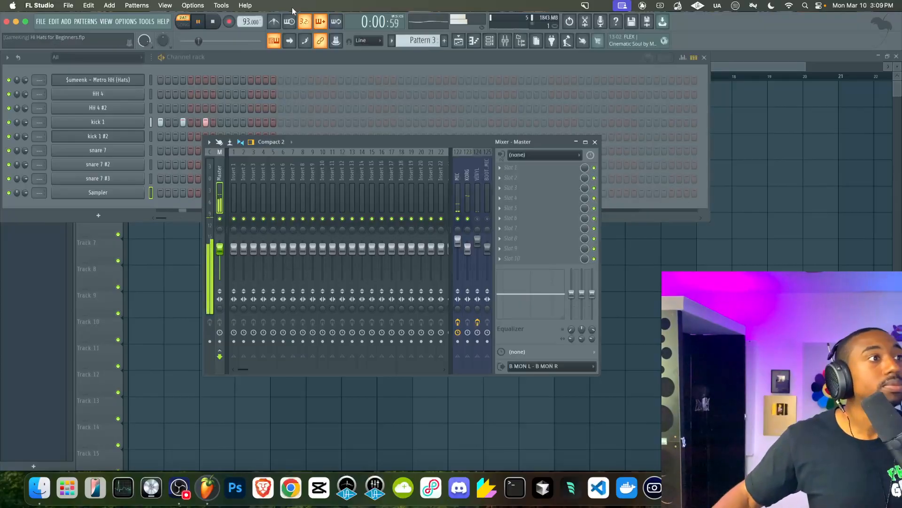
left_click(276, 22)
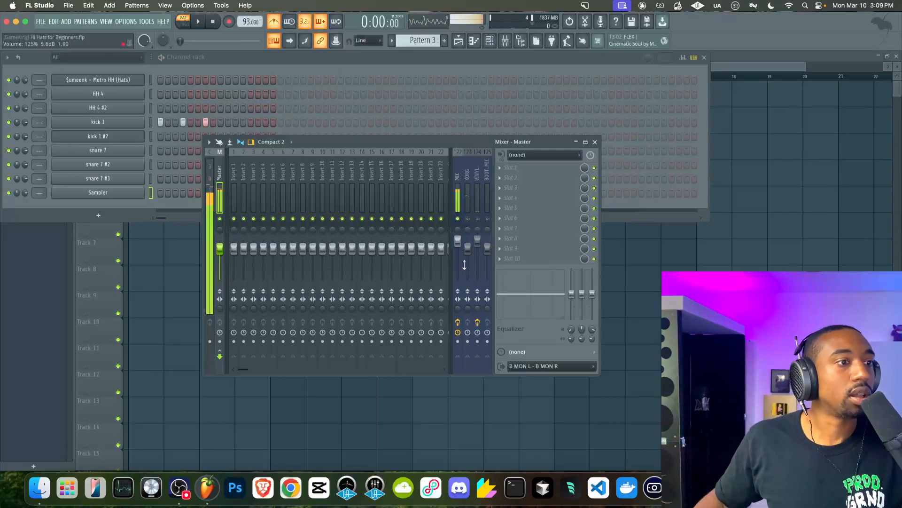
left_click_drag(468, 248, 468, 280)
key("space")
left_click(594, 141)
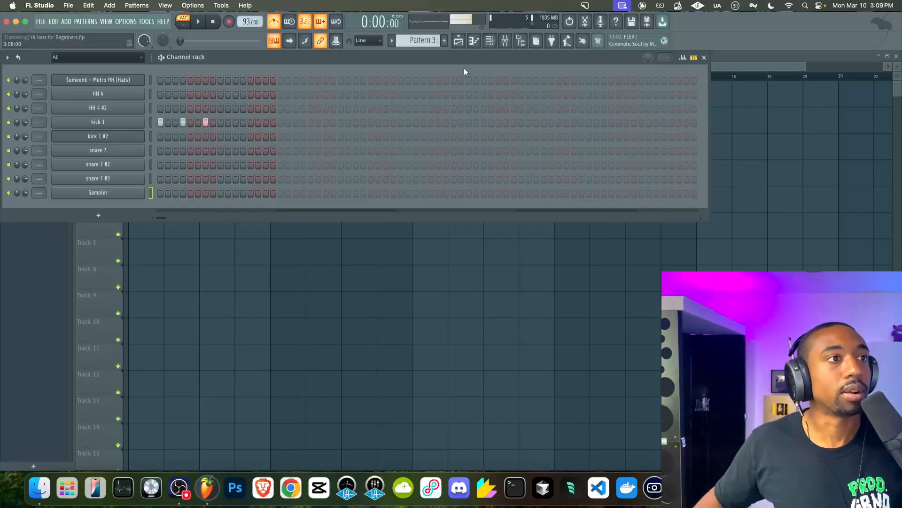
Reopen the mixer, reset the KORG input track's volume to 100%, and close the mixer
left_click(505, 40)
right_click(469, 281)
left_click(472, 284)
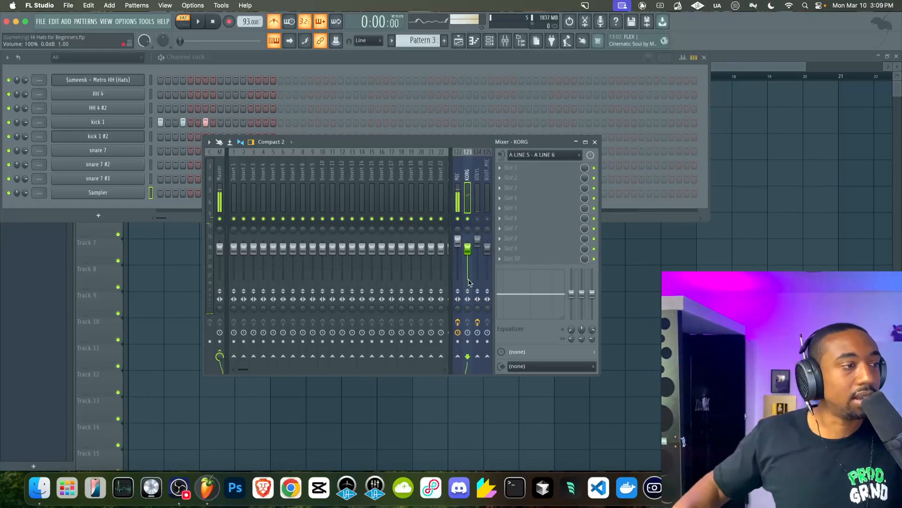
left_click(594, 141)
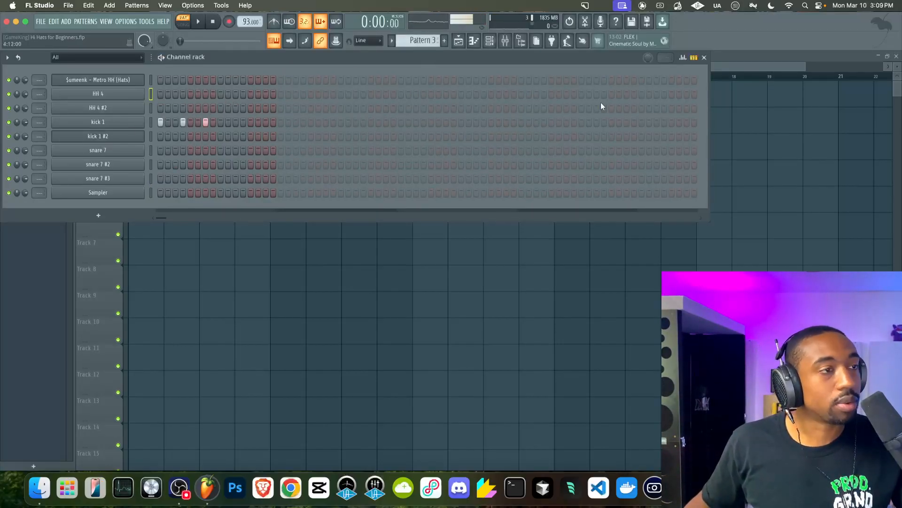
Switch to Pattern 2 and rework the HH 4 #2 step pattern while it plays
scroll(438, 40, "up", 1)
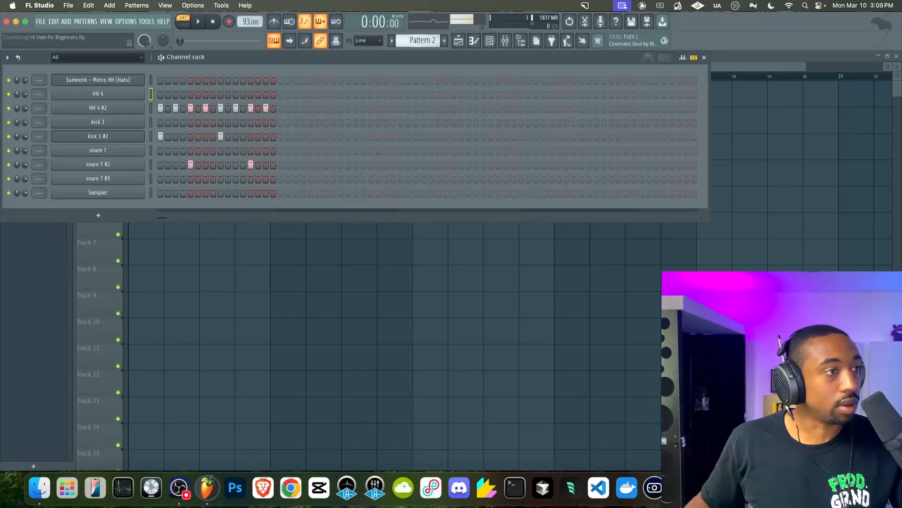
key("space")
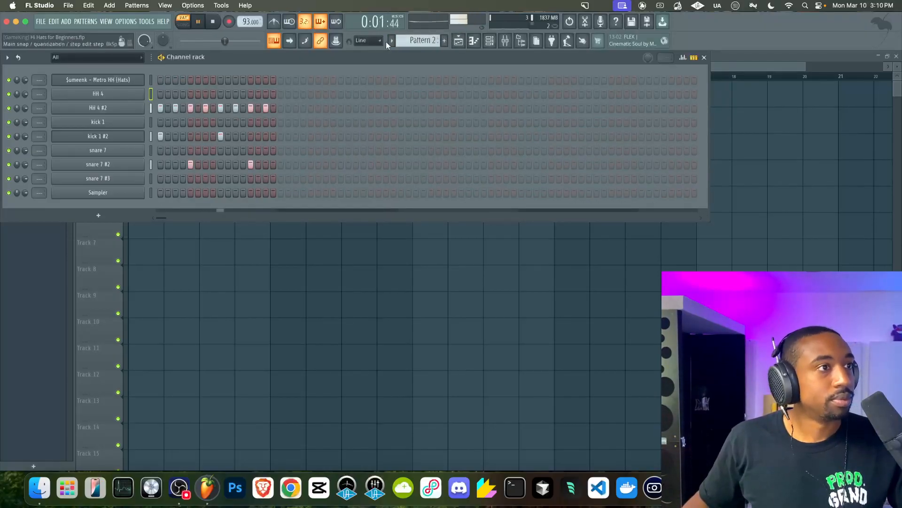
left_click_drag(176, 108, 298, 101)
left_click(205, 108)
left_click(220, 108)
left_click(243, 108)
left_click(263, 108)
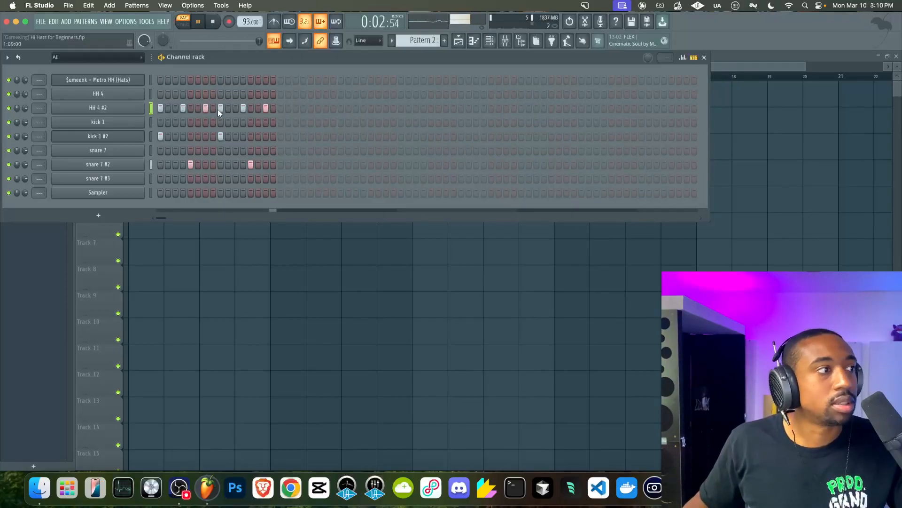
Open the HH 4 #2 channel in the piano roll
left_click(151, 192)
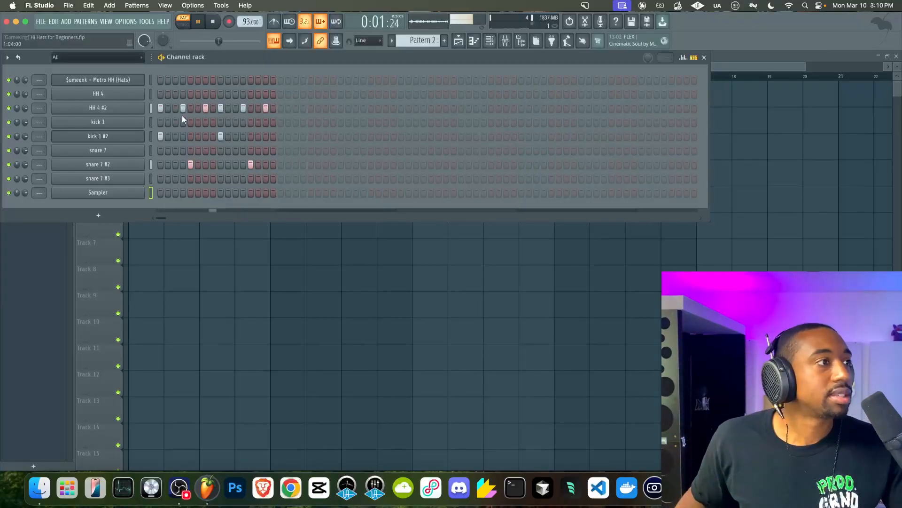
left_click(152, 109)
left_click(204, 109)
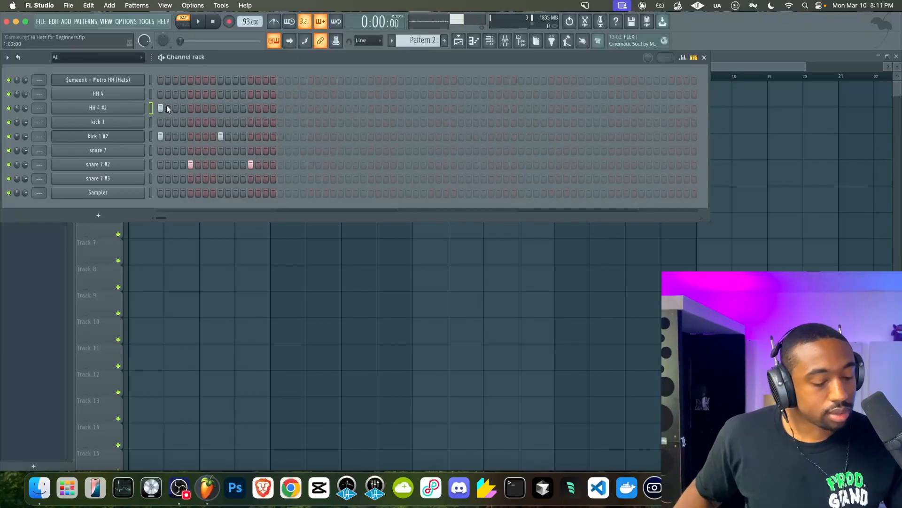
right_click(125, 106)
left_click(165, 105)
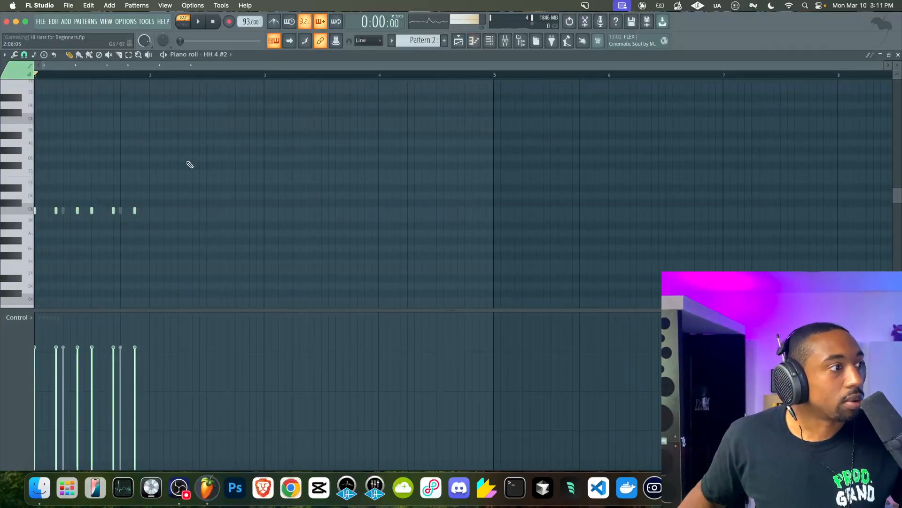
Delete one hi-hat note in the first bar of the HH 4 #2 piano roll
scroll(135, 208, "right", 2)
scroll(135, 209, "left", 2)
scroll(135, 209, "up", 1)
scroll(101, 231, "up", 3)
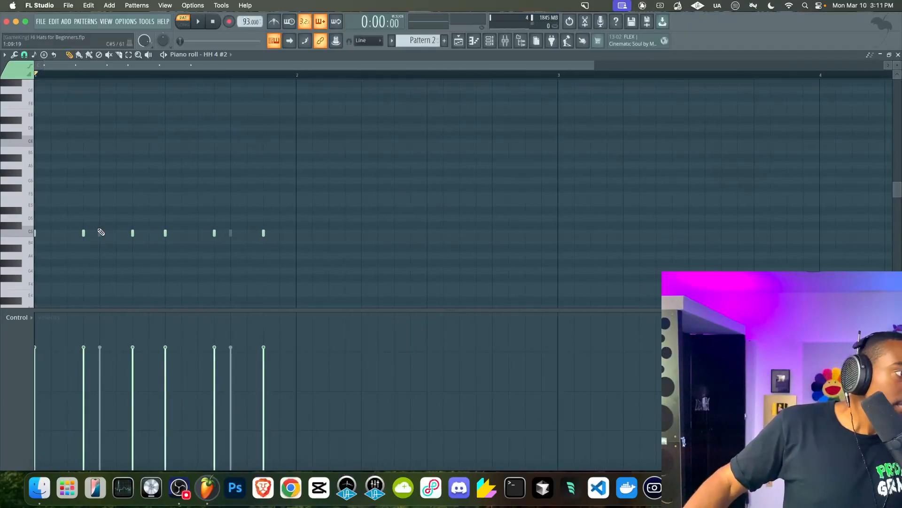
right_click(133, 233)
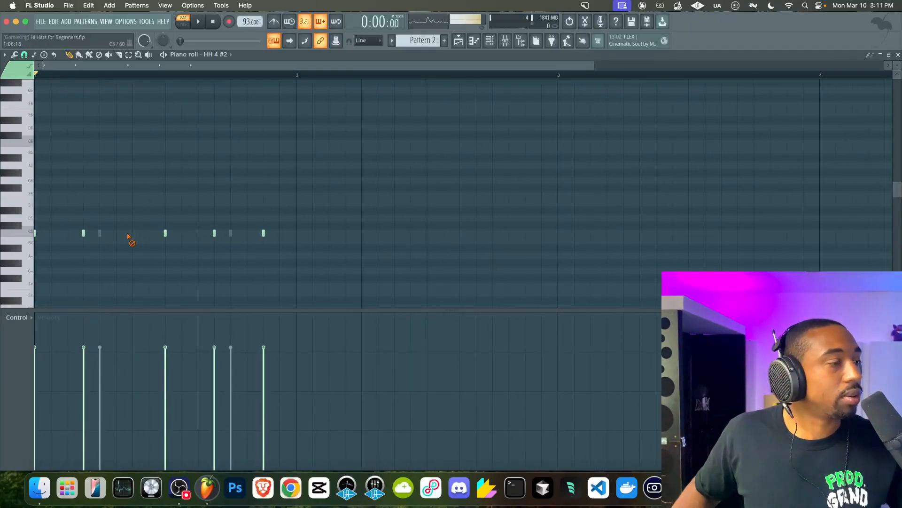
Select the last three hi-hat notes and nudge them one step right, then three steps left
key("space")
left_click_drag(313, 266, 170, 209)
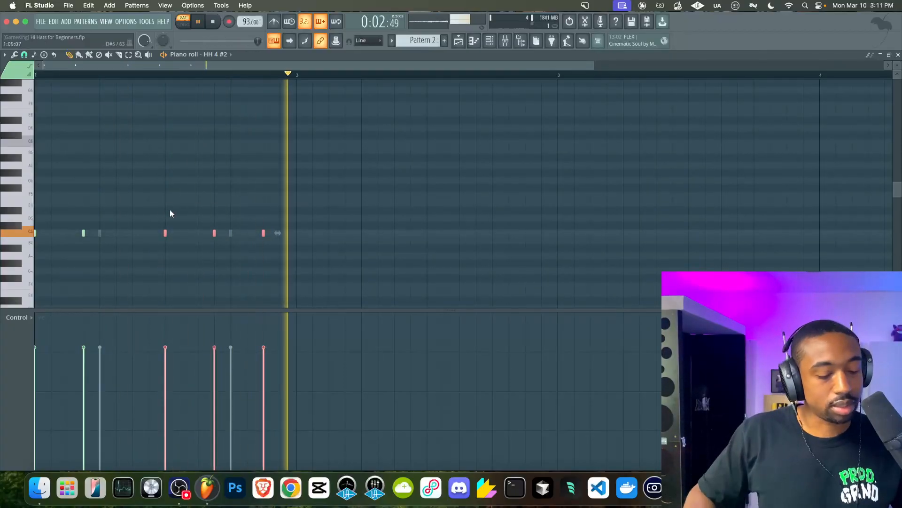
key("shift+Right")
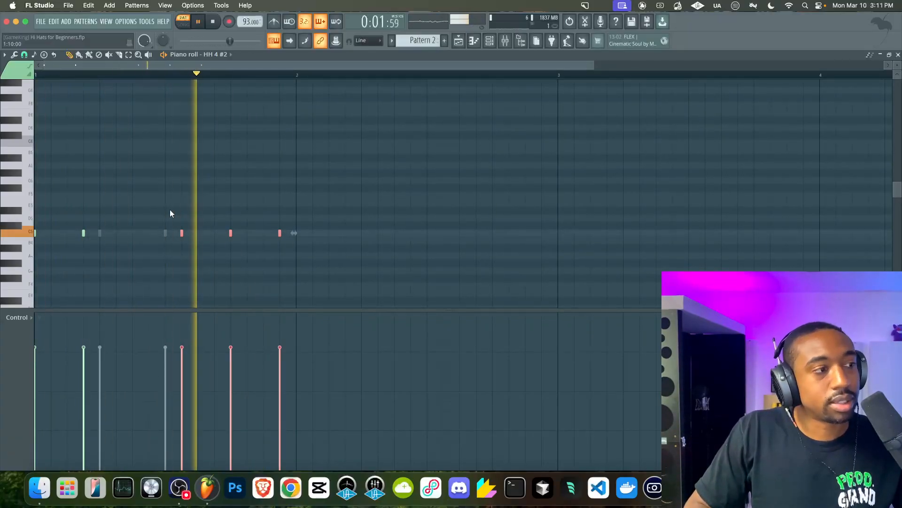
key("shift+Left")
key("shift+Left")
key("shift+Left")
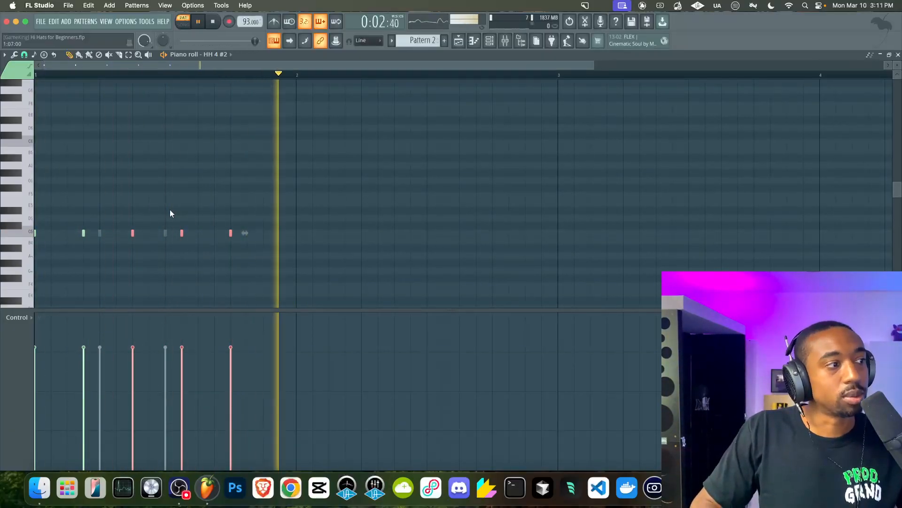
Nudge the selected hi-hat notes one more step left while playing the pattern back
key("space")
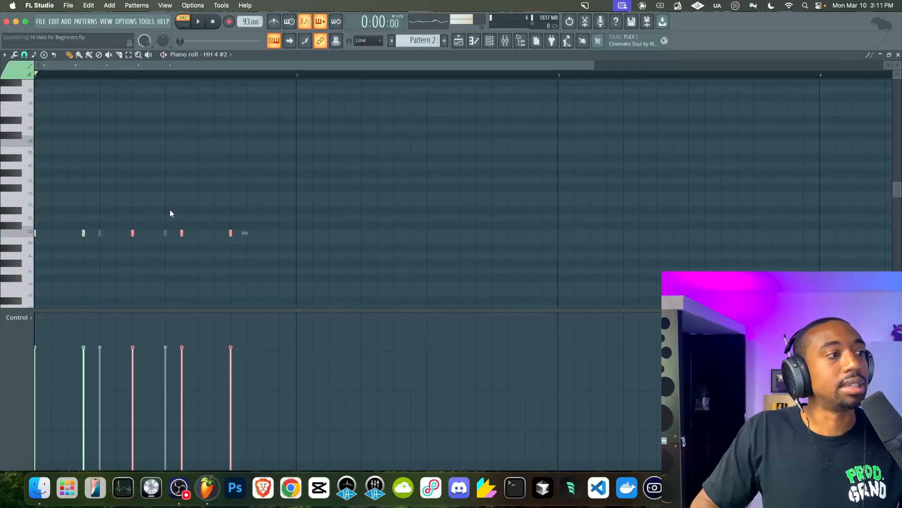
key("space")
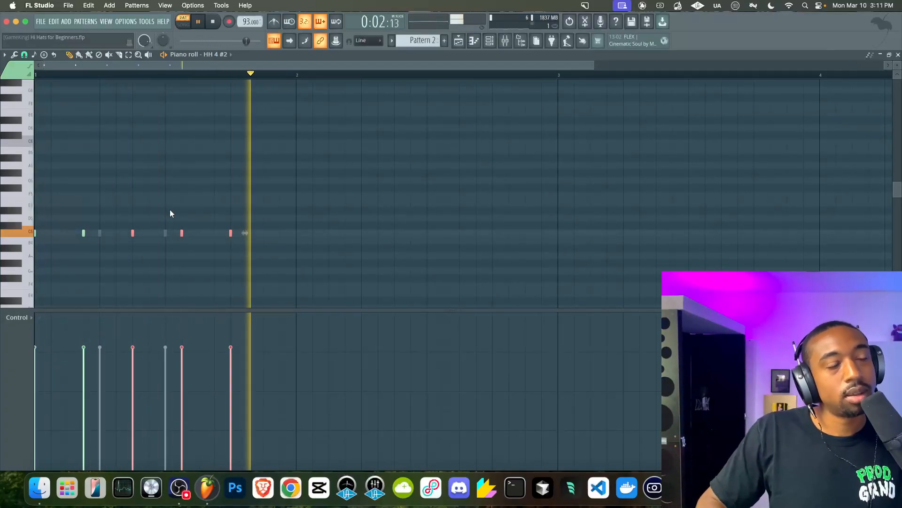
key("shift+Left")
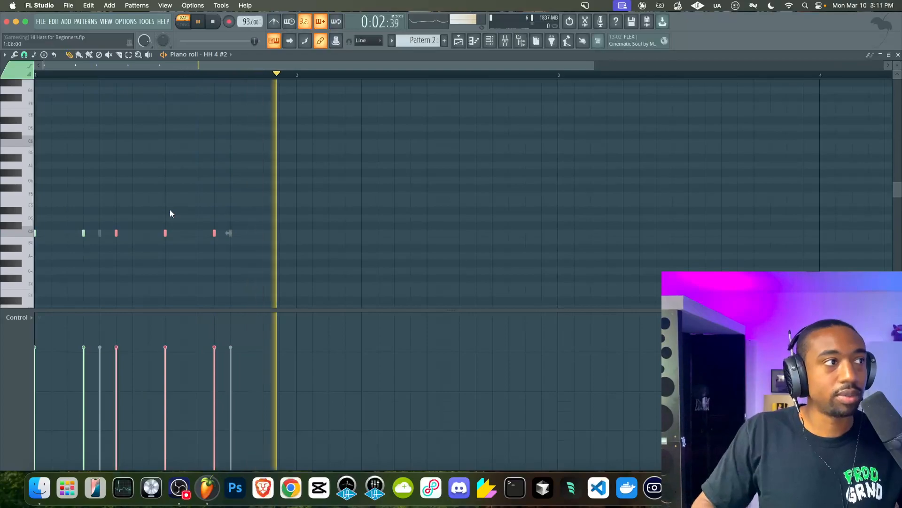
key("space")
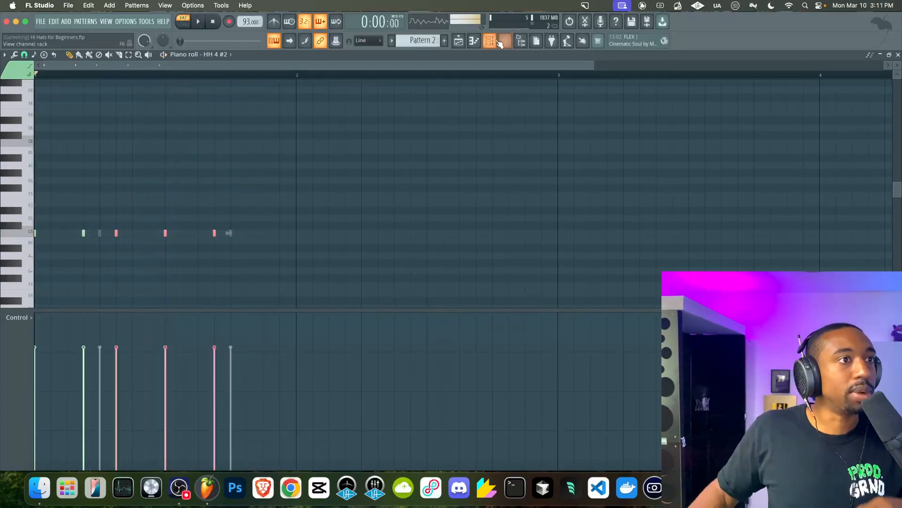
Return to the channel rack and switch to Pattern 1
left_click(489, 41)
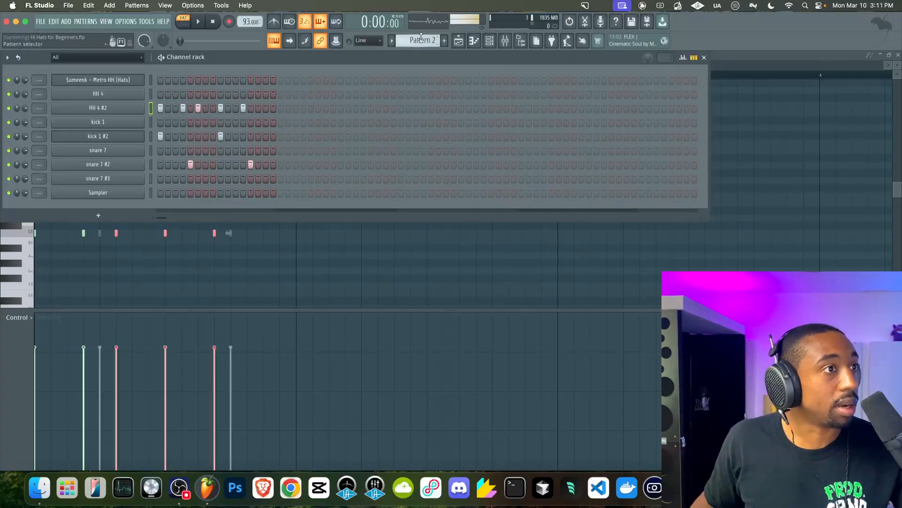
scroll(421, 39, "up", 1)
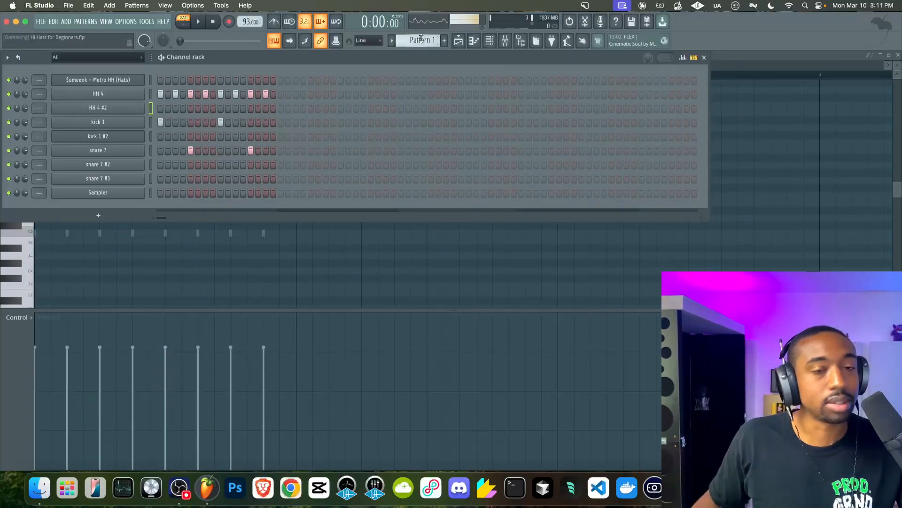